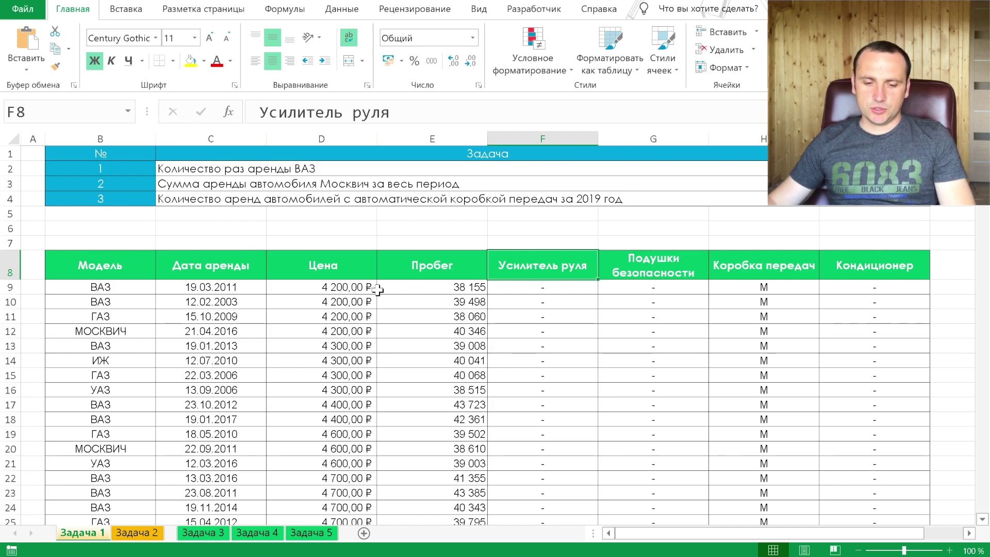
# - Turn on filtering for the rental table headers, toggling it from Data, Sort & Filter and Ctrl+Shift+L
pyautogui.click(114, 275)
pyautogui.click(338, 11)
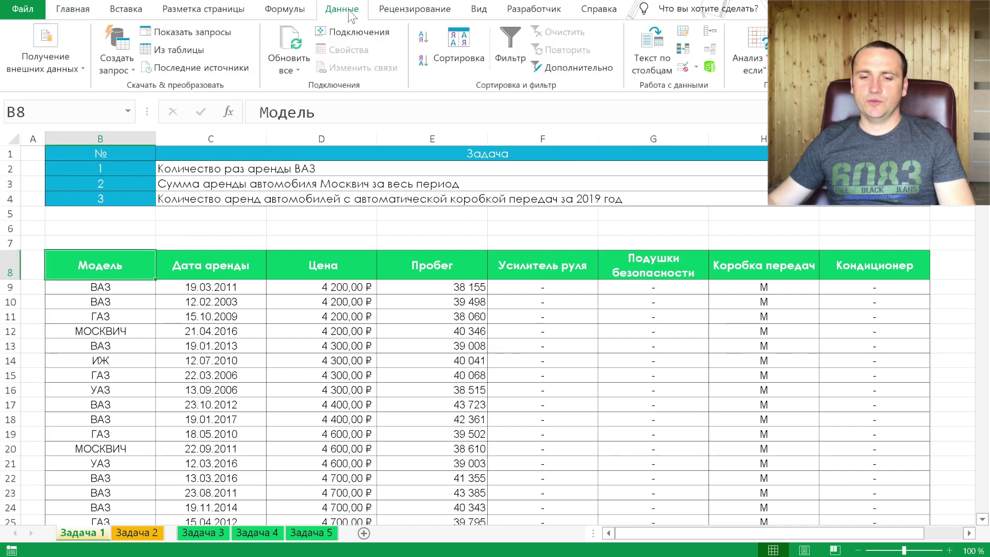
pyautogui.click(504, 40)
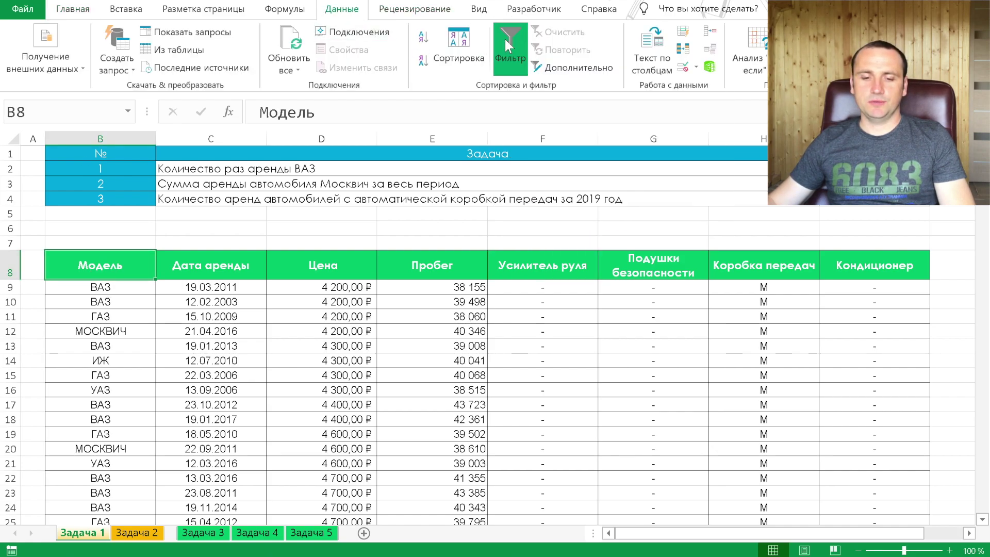
pyautogui.click(57, 12)
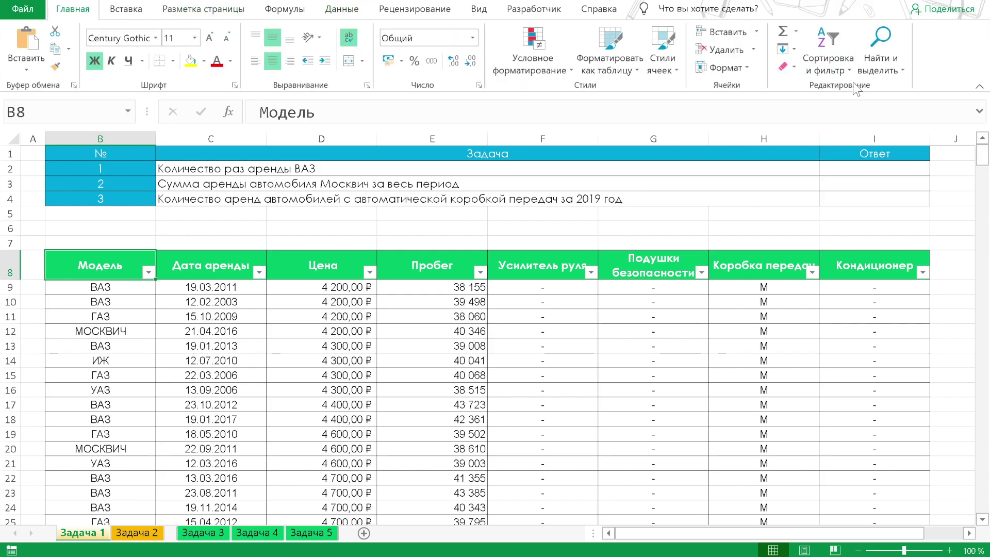
pyautogui.click(836, 66)
pyautogui.click(843, 145)
pyautogui.click(834, 69)
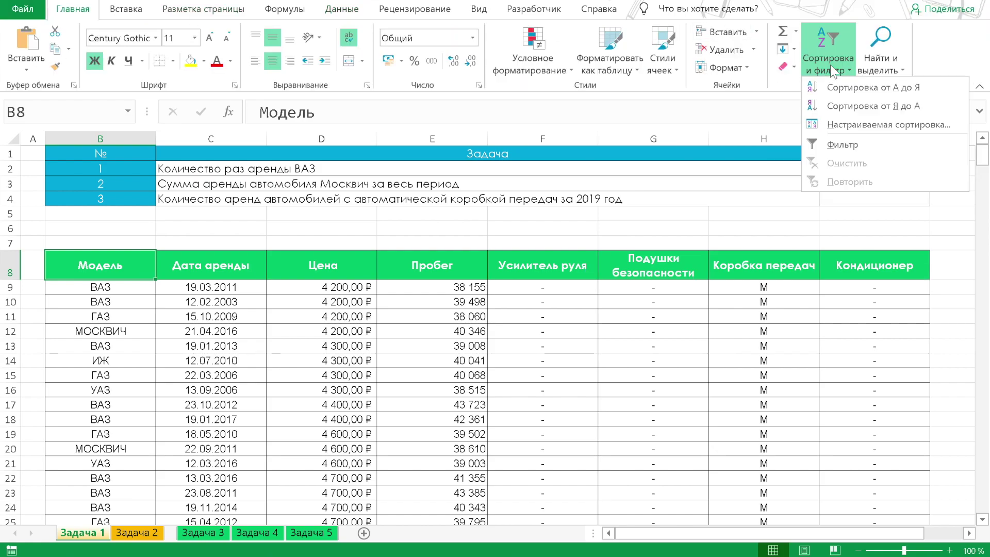
pyautogui.click(841, 146)
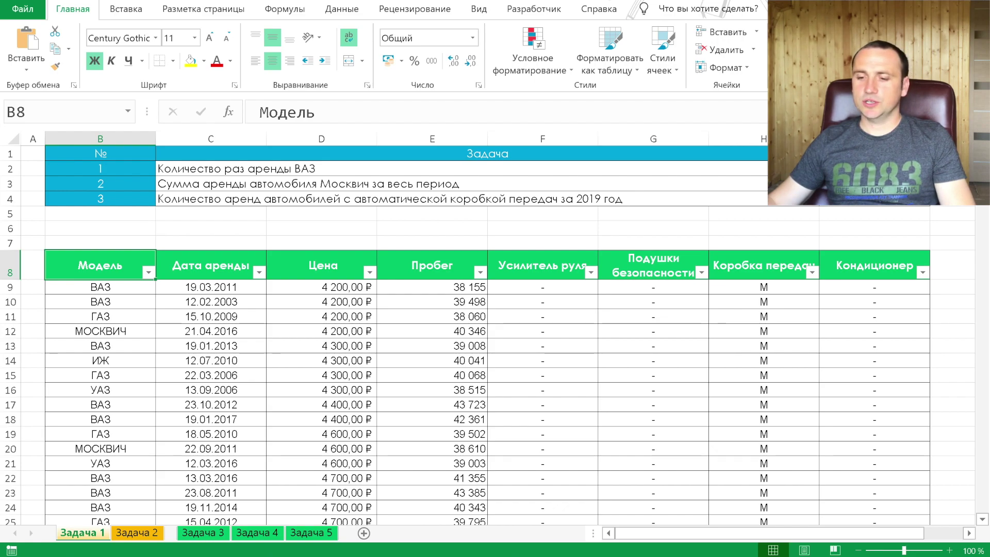
pyautogui.hotkey('ctrl', 'shift', 'l')
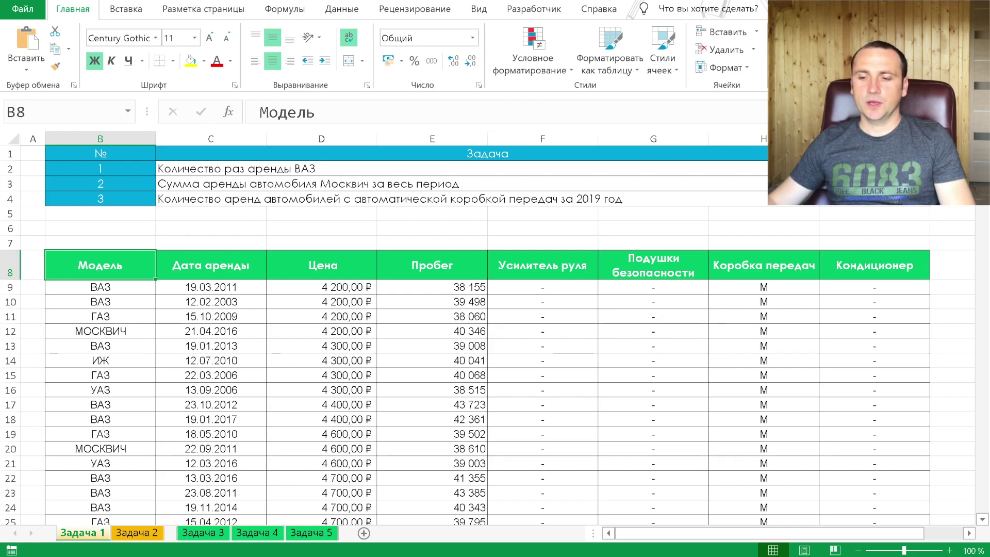
pyautogui.hotkey('ctrl', 'shift', 'l')
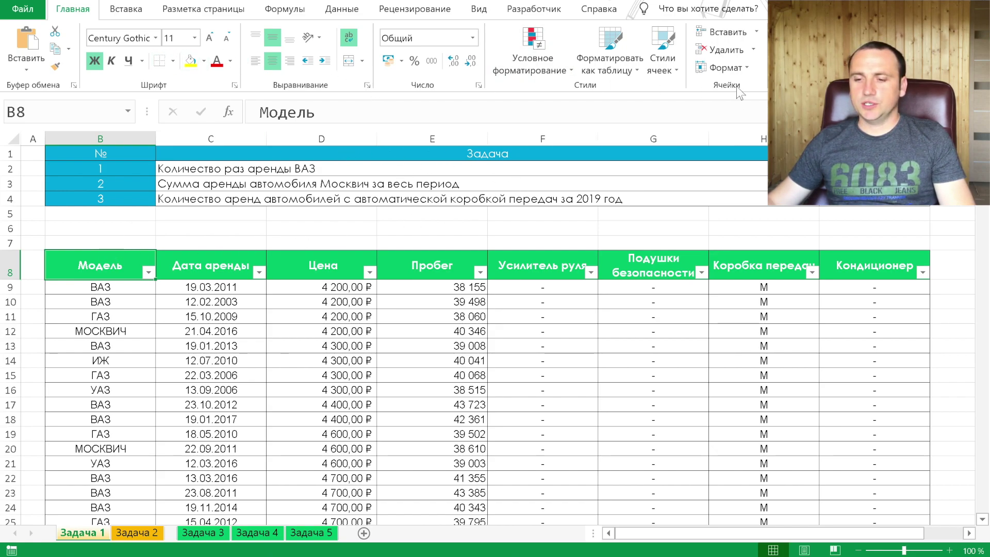
# - Re-apply filters with Ctrl+Shift+L from inside the table and show the Модель value list
pyautogui.hotkey('ctrl', 'shift', 'l')
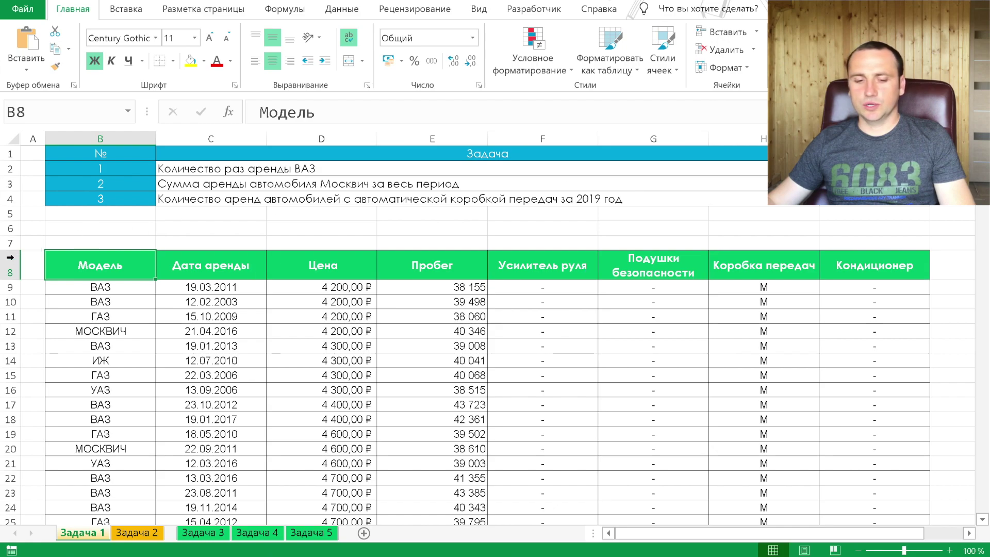
pyautogui.click(10, 265)
pyautogui.click(32, 302)
pyautogui.hotkey('ctrl', 'shift', 'l')
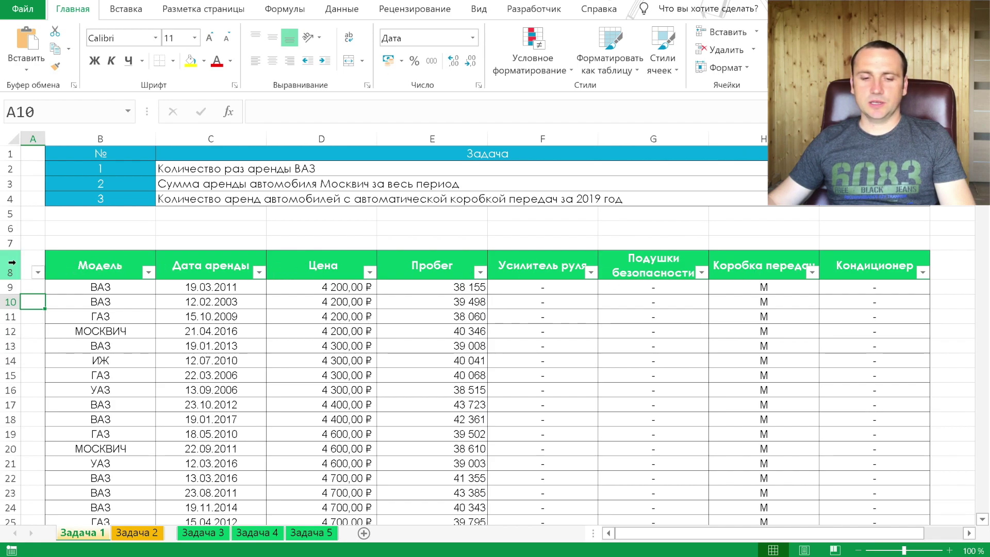
pyautogui.hscroll(5, 540, 287)
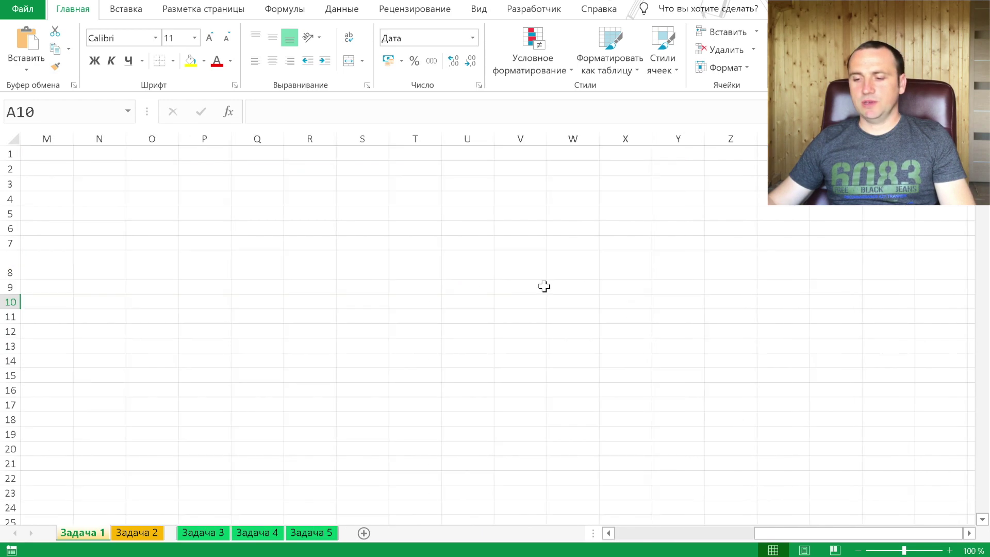
pyautogui.hscroll(-5, 540, 287)
pyautogui.click(212, 305)
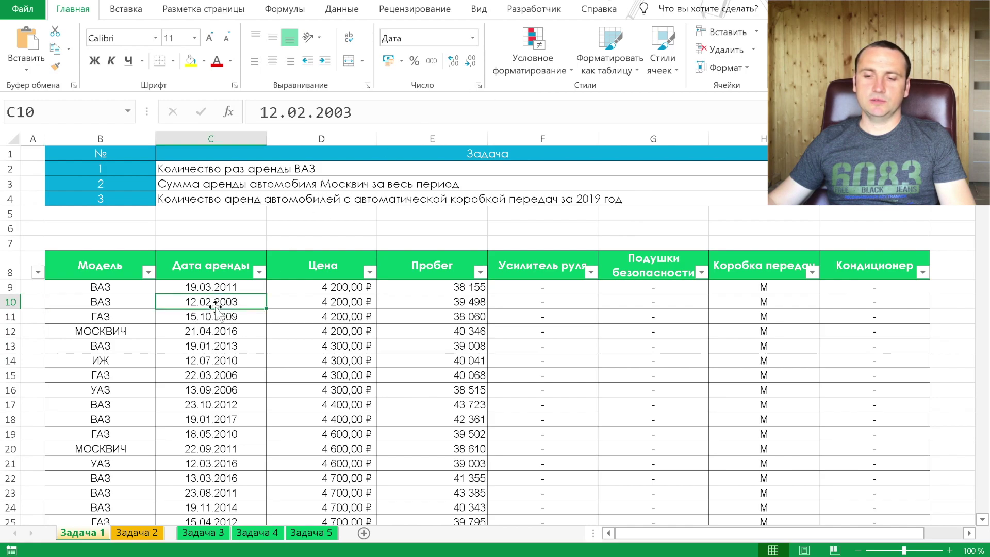
pyautogui.hotkey('ctrl', 'shift', 'l')
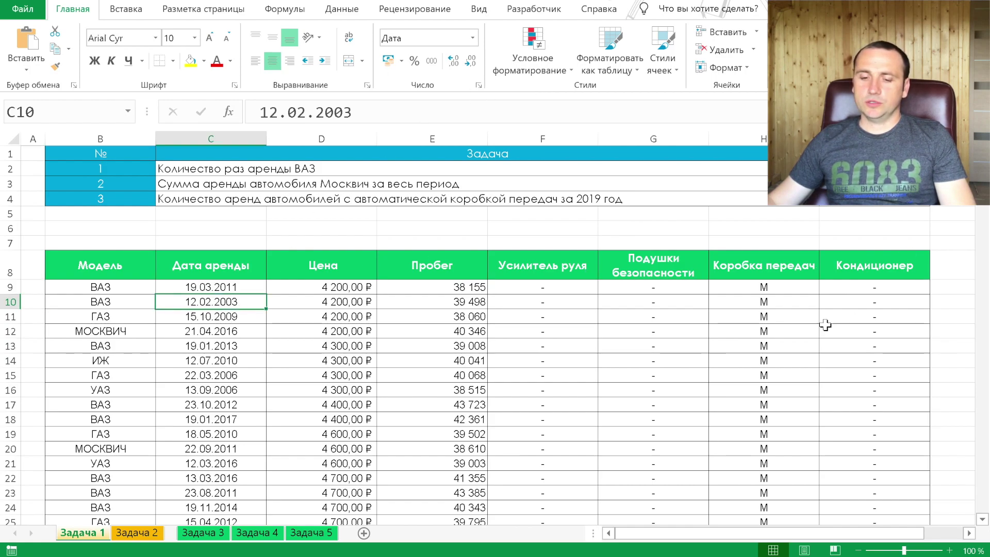
pyautogui.click(241, 373)
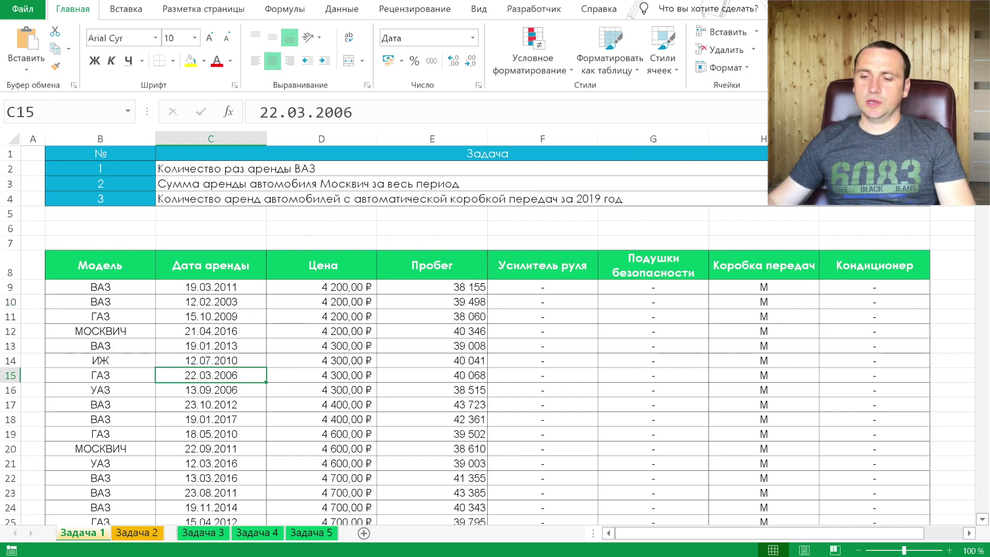
pyautogui.hotkey('ctrl', 'shift', 'l')
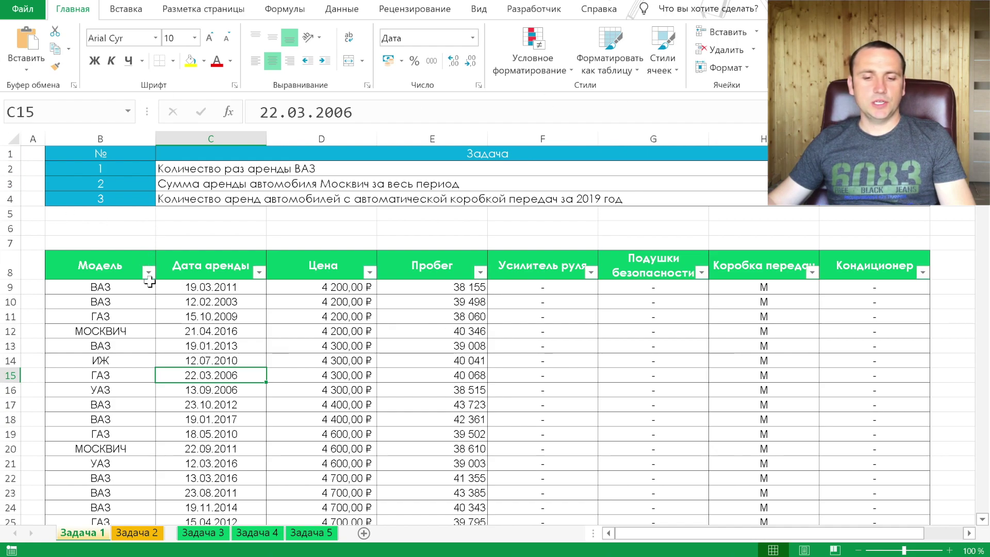
pyautogui.click(149, 271)
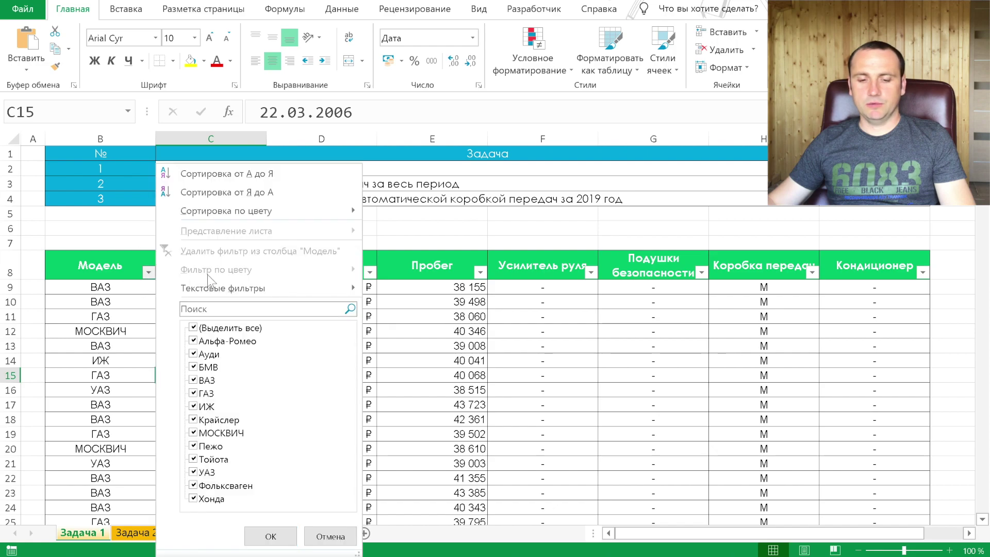
# - Filter the Модель column to ВАЗ only, leaving 130 of 423 records
pyautogui.click(197, 326)
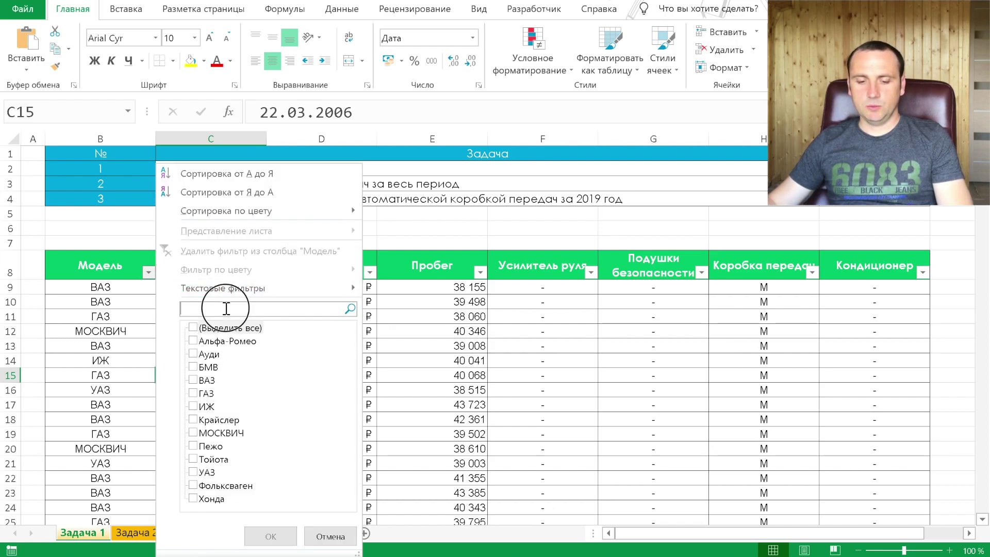
pyautogui.click(203, 381)
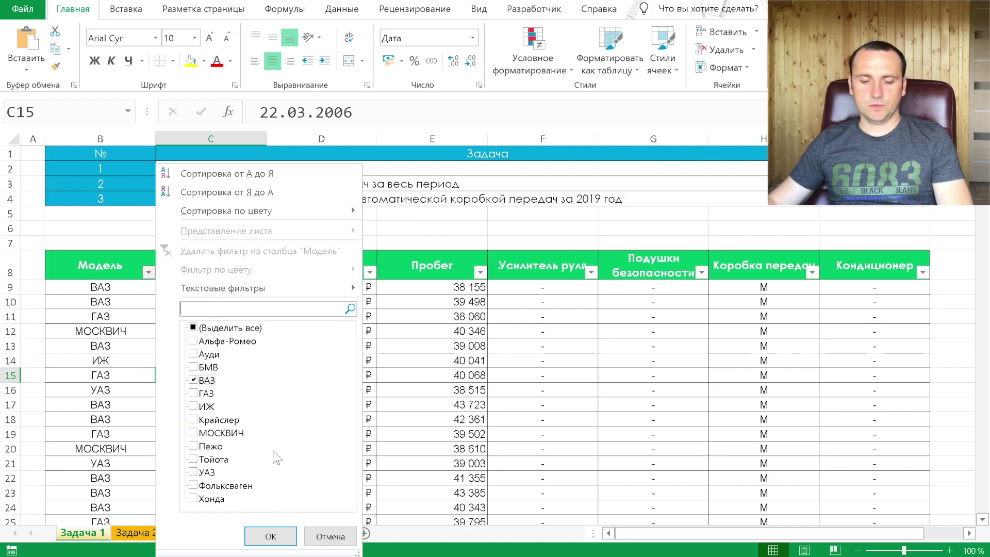
pyautogui.click(266, 537)
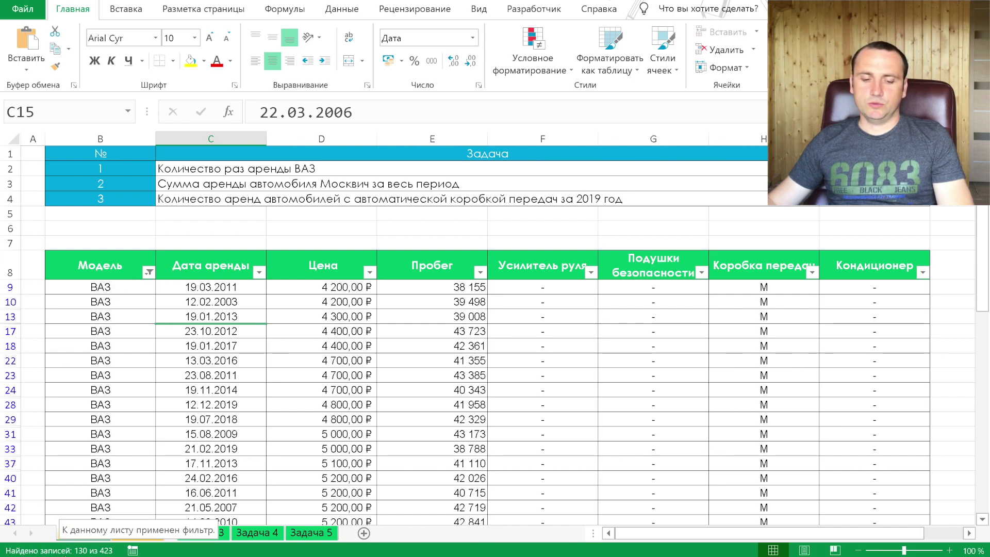
# - Enter 130 in I2 as the task 1 answer
pyautogui.click(871, 168)
pyautogui.write('130')
pyautogui.press('Return')
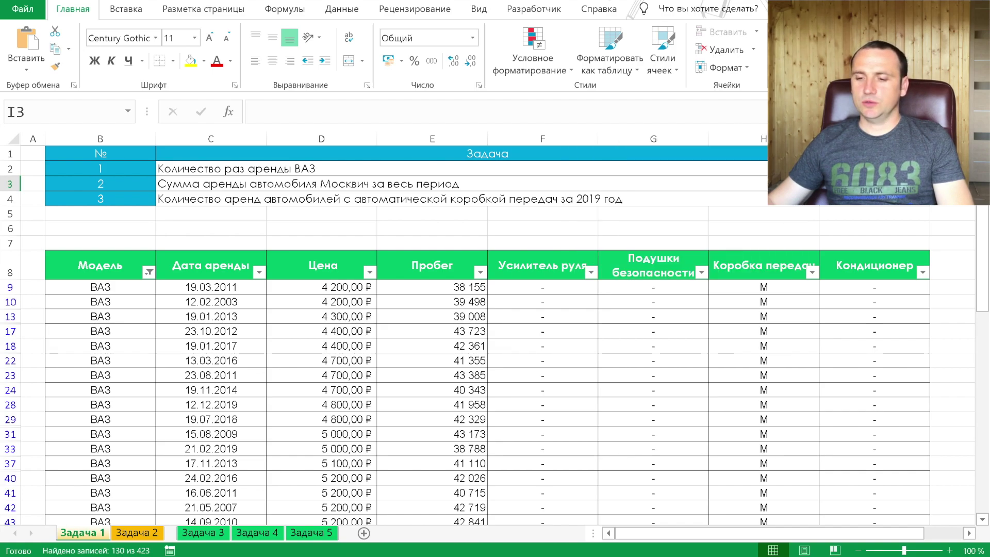
# - Clear the ВАЗ filter and filter Модель to МОСКВИЧ only (19 of 423 records)
pyautogui.click(848, 165)
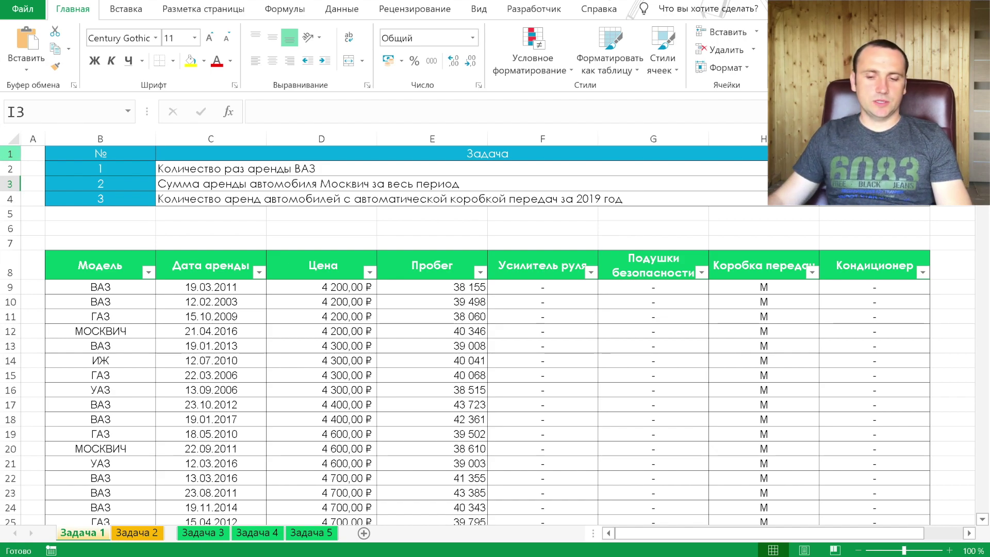
pyautogui.click(150, 273)
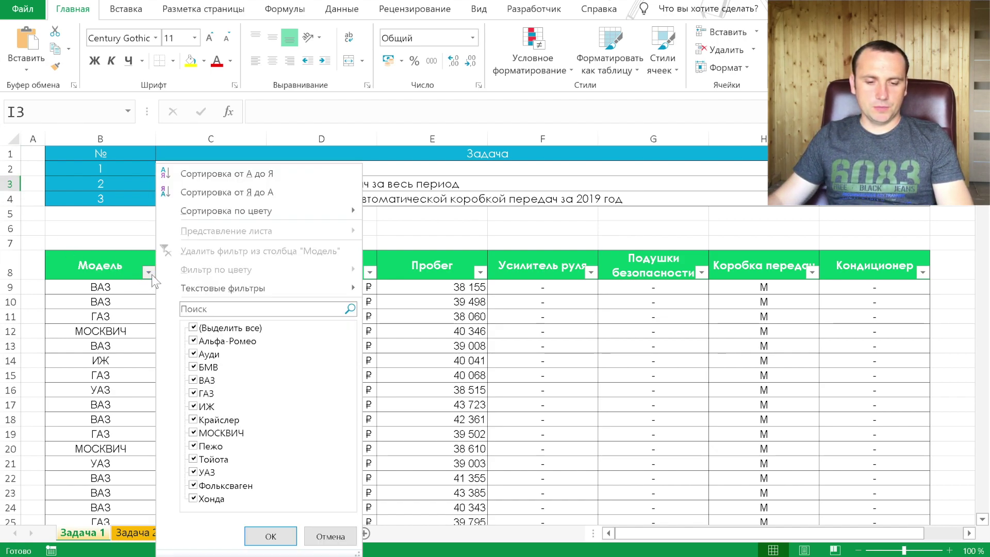
pyautogui.click(195, 328)
pyautogui.click(206, 434)
pyautogui.click(270, 536)
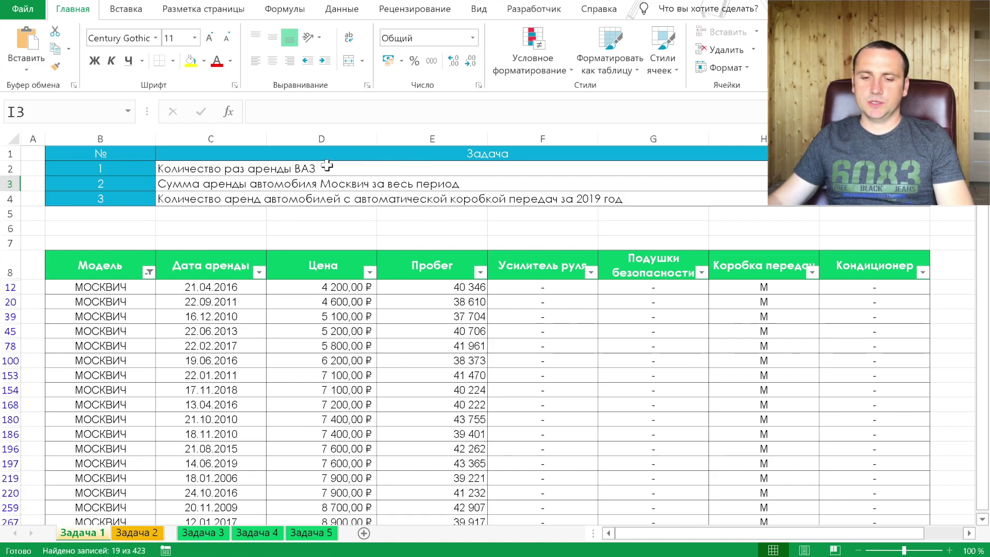
# - Select the Цена column to read its 134 400,00 ₽ sum, then go to the task 2 answer cell
pyautogui.click(327, 139)
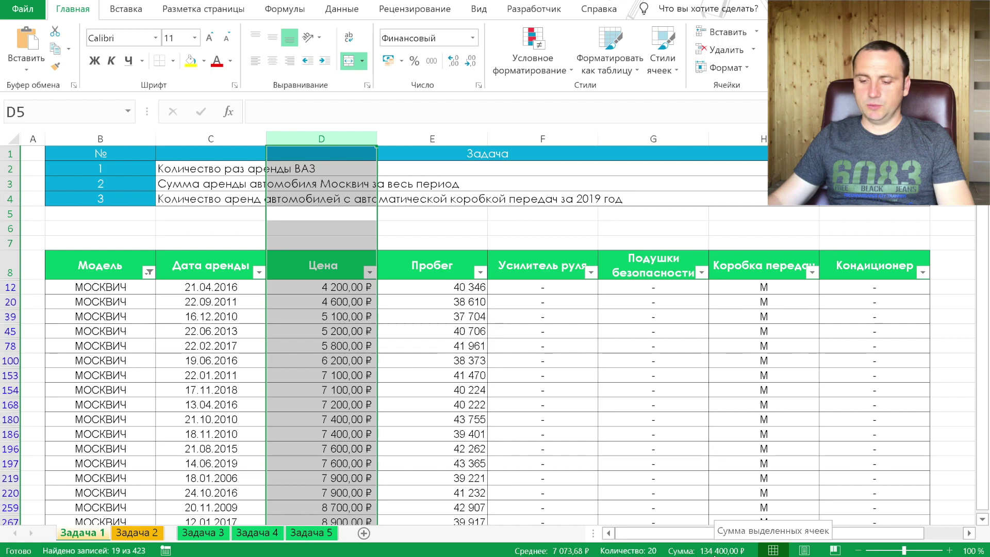
pyautogui.click(874, 184)
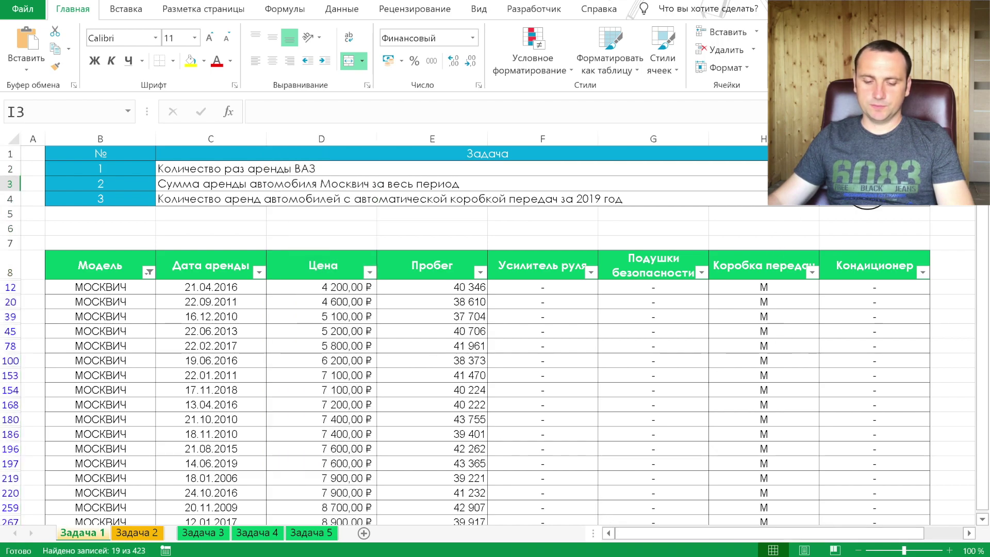
pyautogui.press('Down')
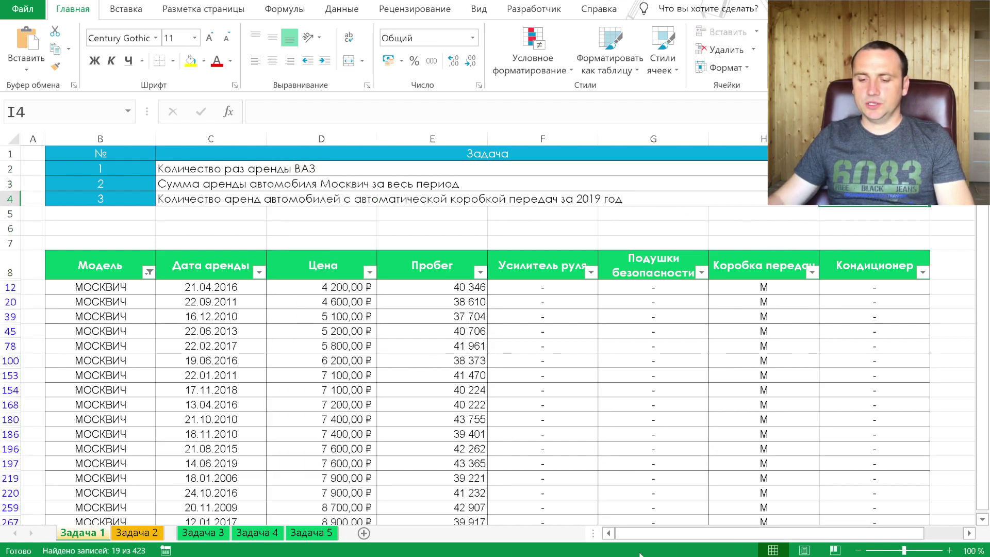
# - Hide Average and Count from the status bar
pyautogui.rightClick(656, 550)
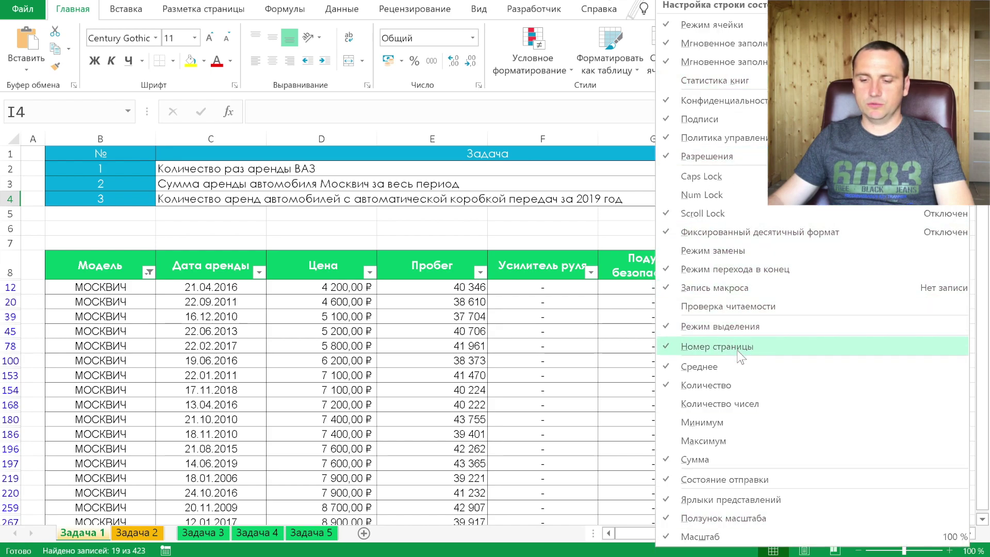
pyautogui.click(743, 367)
pyautogui.click(741, 385)
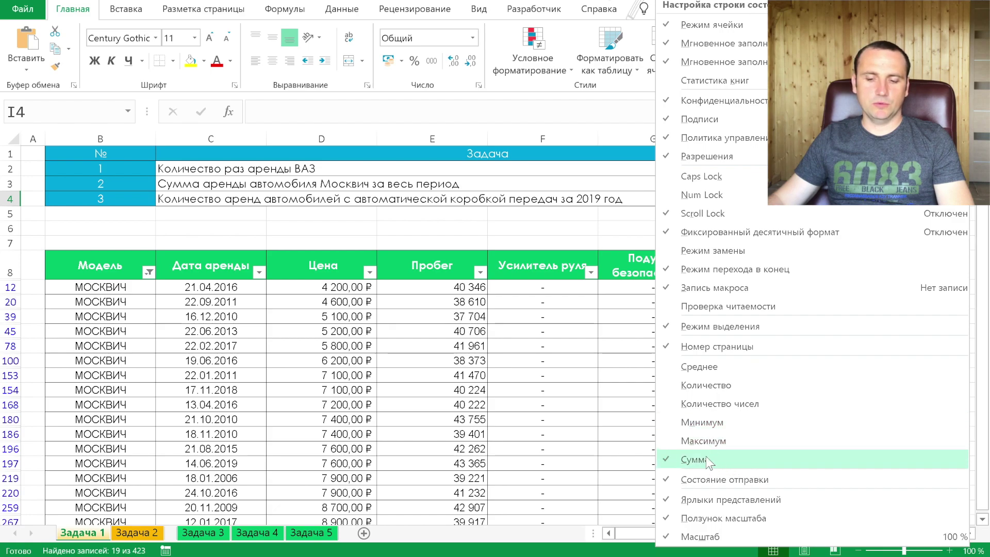
pyautogui.press('Escape')
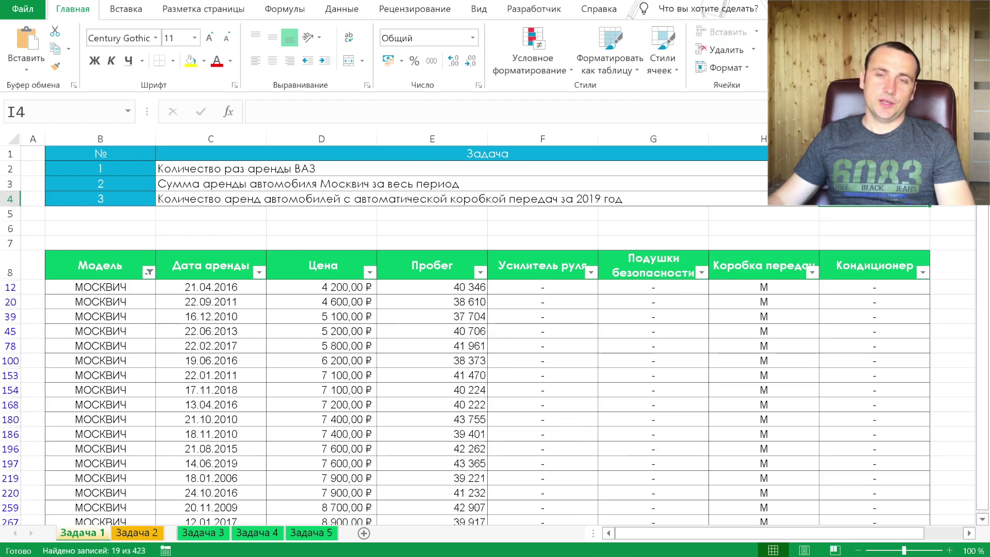
# - Undo the МОСКВИЧ filter with Ctrl+Z from header cell F8 so all models show
pyautogui.rightClick(638, 551)
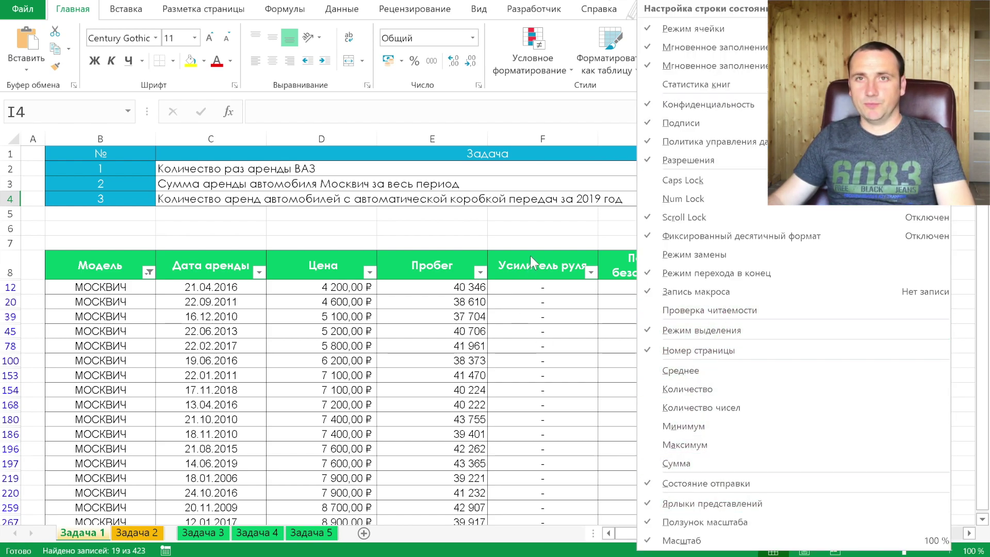
pyautogui.click(556, 270)
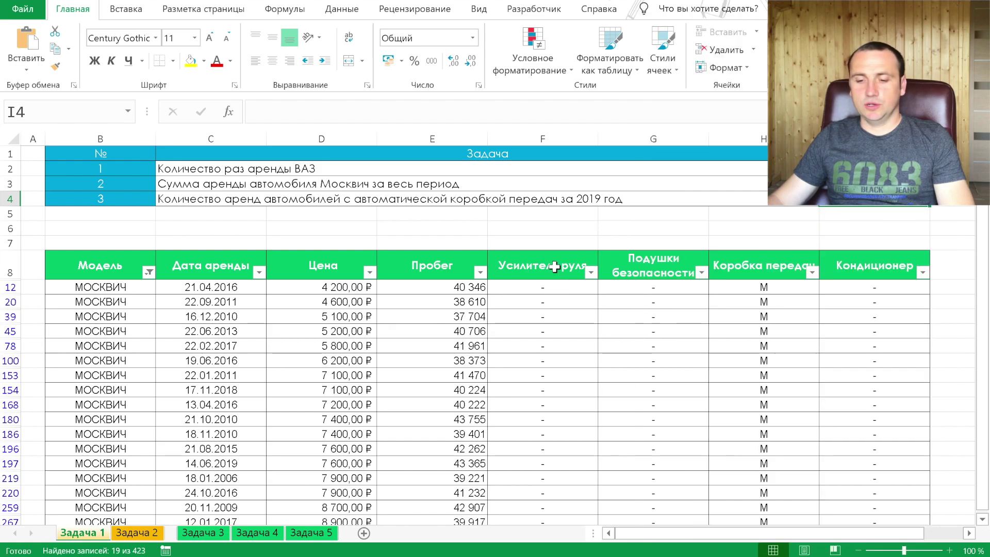
pyautogui.click(554, 267)
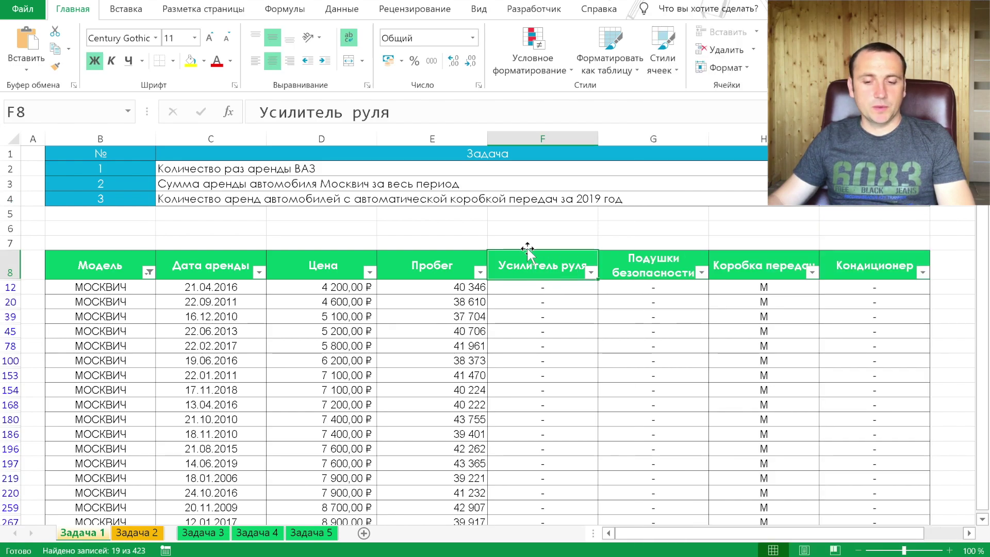
pyautogui.hotkey('ctrl', 'z')
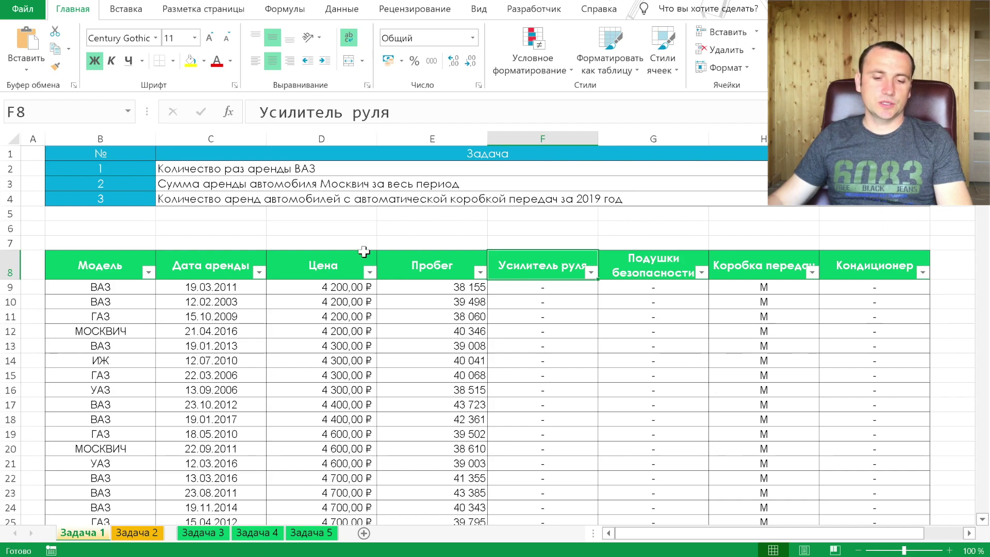
# - Filter Дата аренды to 2019 and Коробка передач to А, leaving 5 of 423 records
pyautogui.click(263, 274)
pyautogui.click(80, 329)
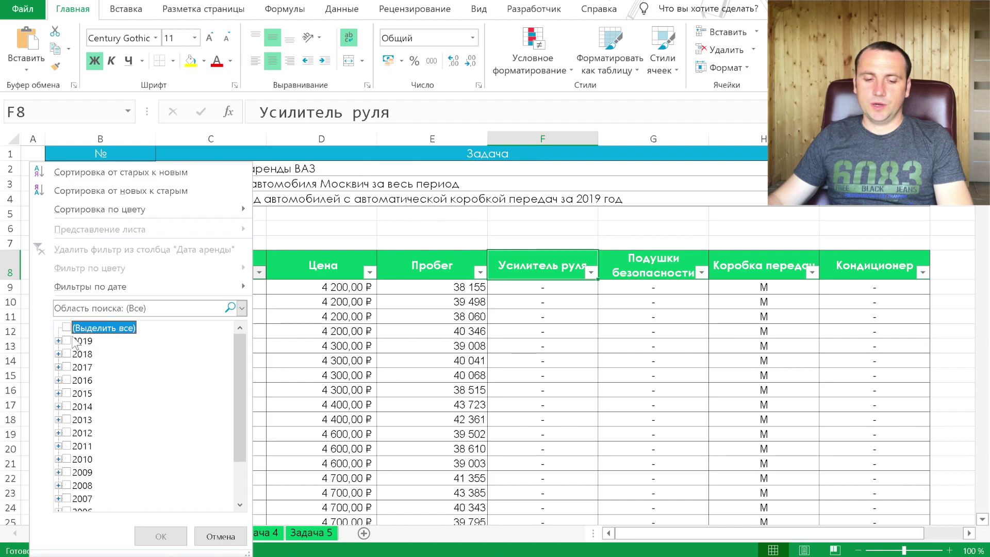
pyautogui.click(74, 342)
pyautogui.click(160, 537)
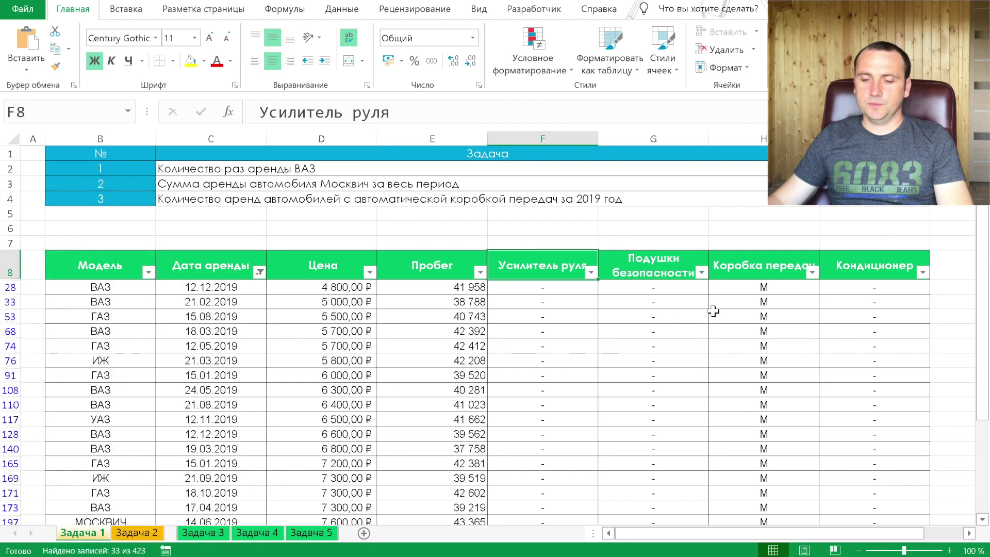
pyautogui.click(812, 272)
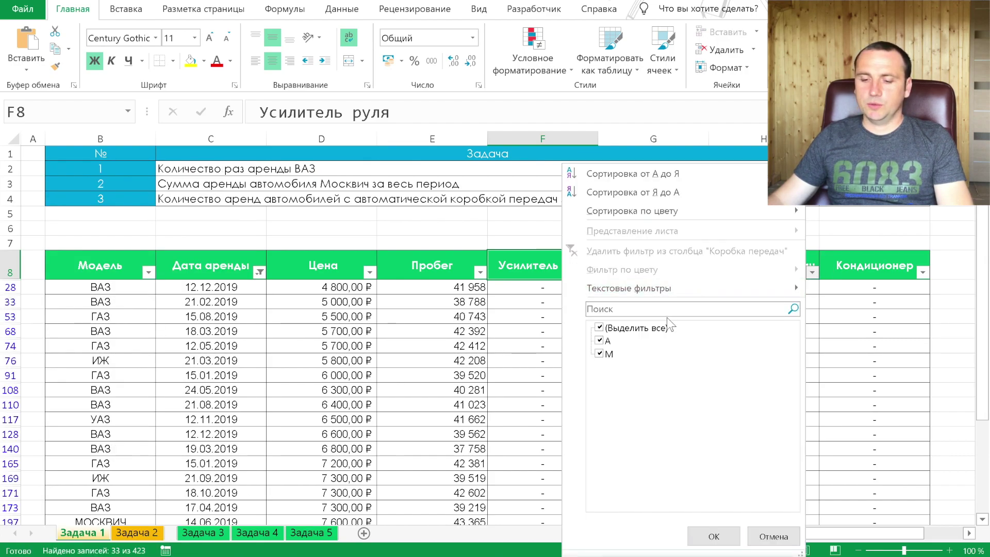
pyautogui.click(632, 328)
pyautogui.click(609, 340)
pyautogui.click(714, 537)
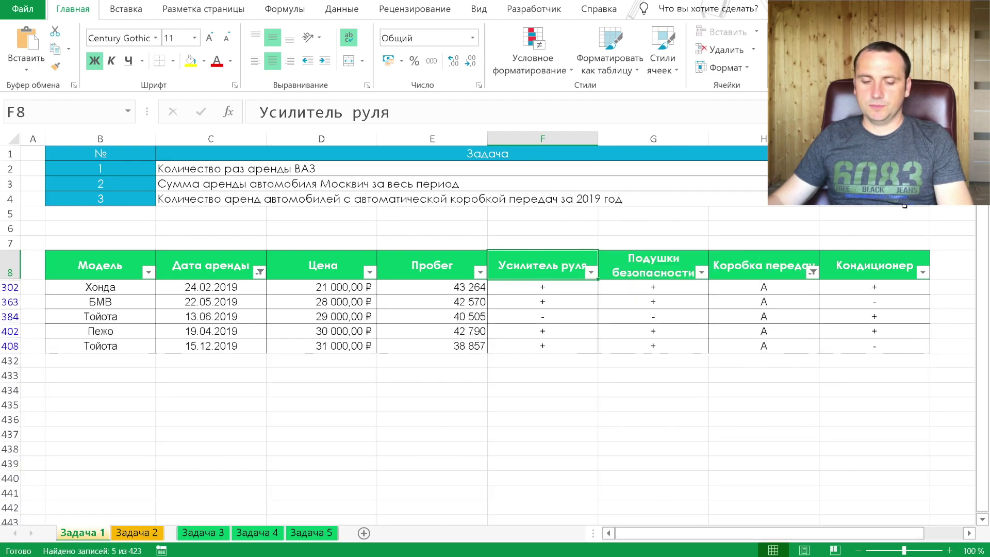
# - Switch to the Задача 2 sheet
pyautogui.click(905, 205)
pyautogui.click(811, 224)
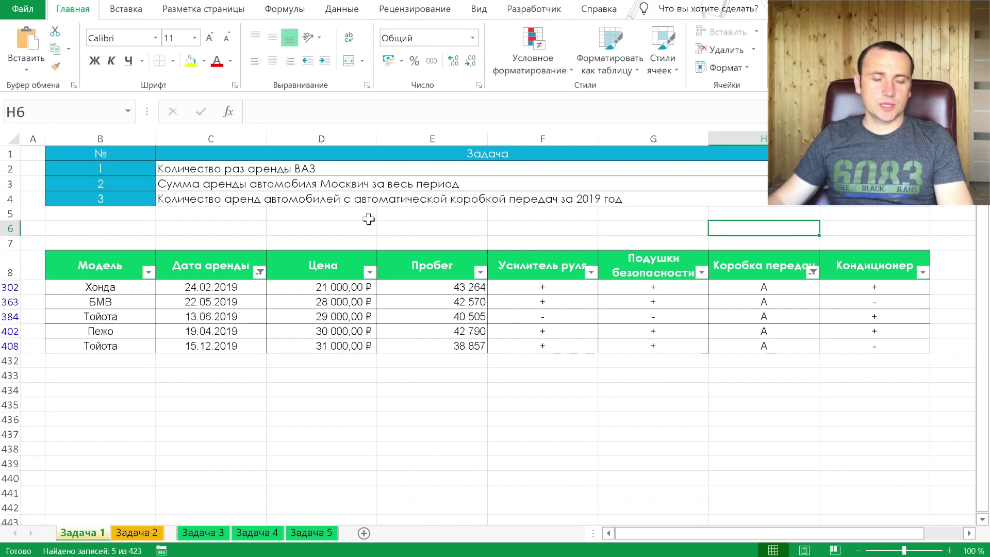
pyautogui.click(132, 535)
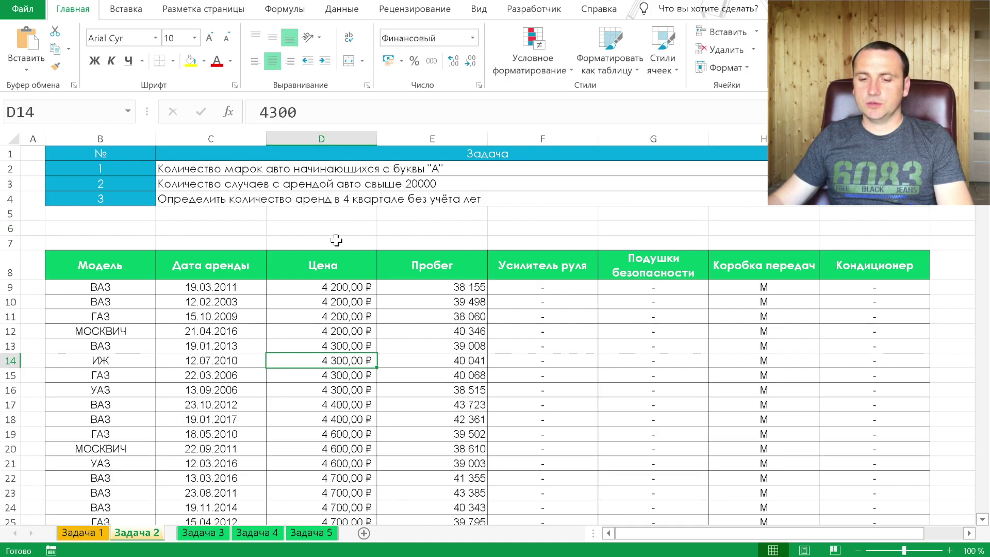
# - Add filters to the Задача 2 table headers and look over the Модель, Дата аренды and Пробег filter lists
pyautogui.click(77, 265)
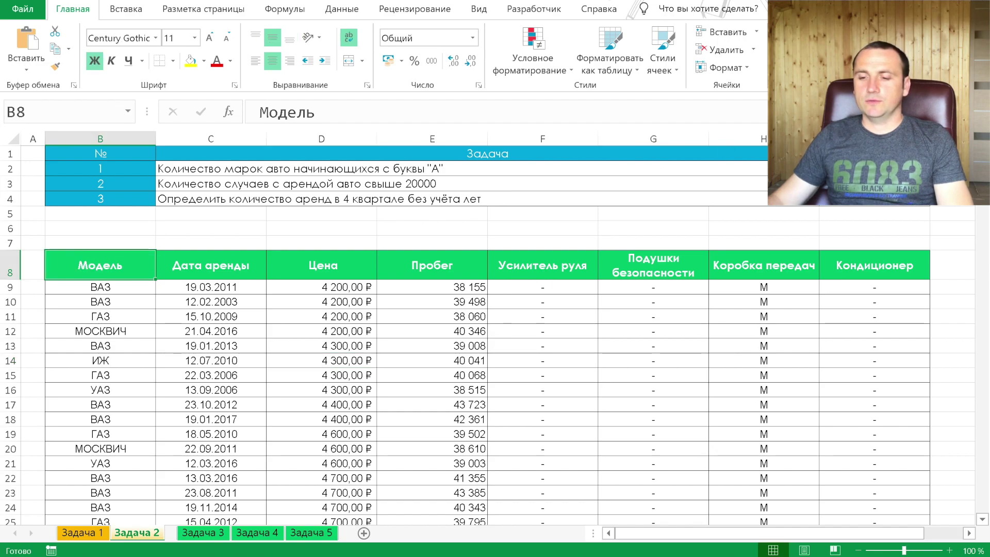
pyautogui.hotkey('ctrl', 'shift', 'l')
pyautogui.click(101, 390)
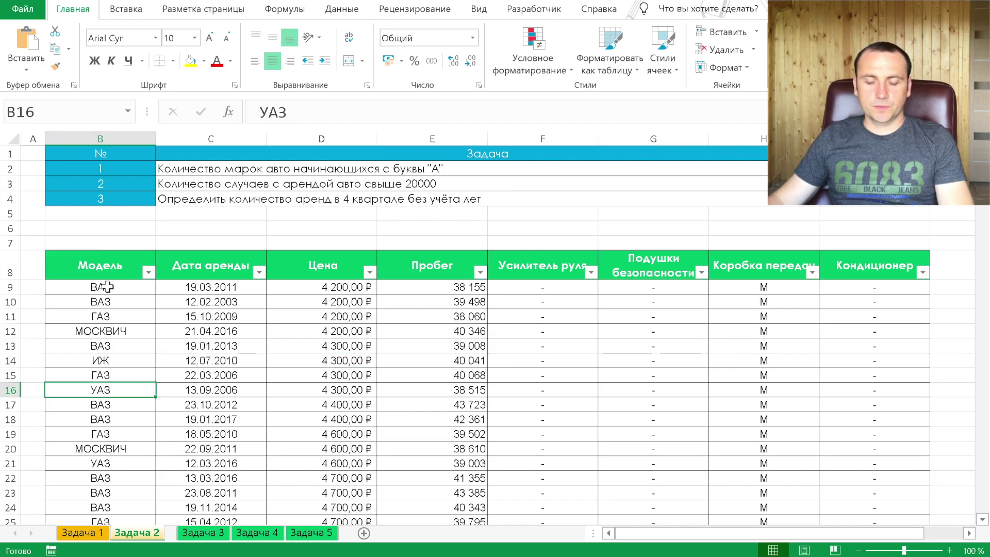
pyautogui.click(149, 272)
pyautogui.moveTo(232, 288)
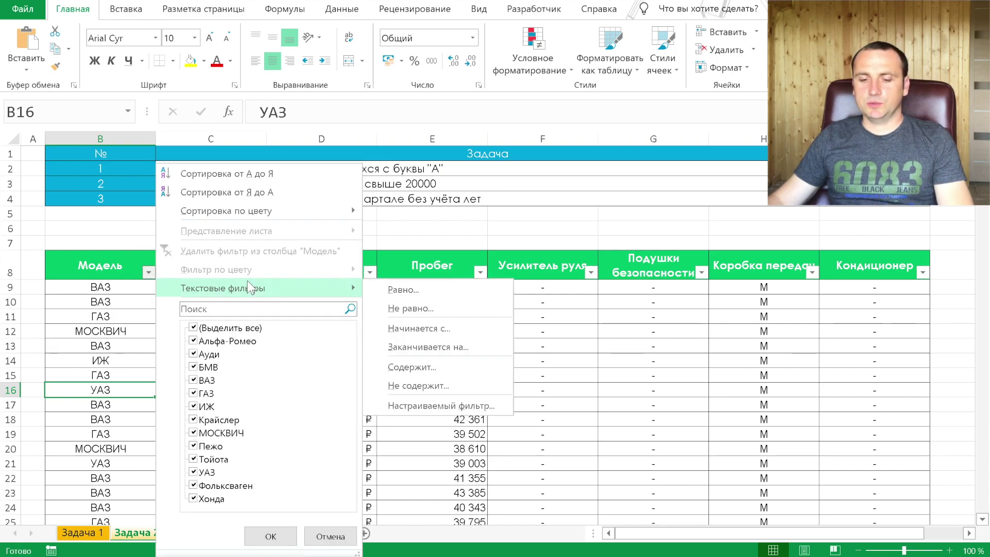
pyautogui.click(83, 258)
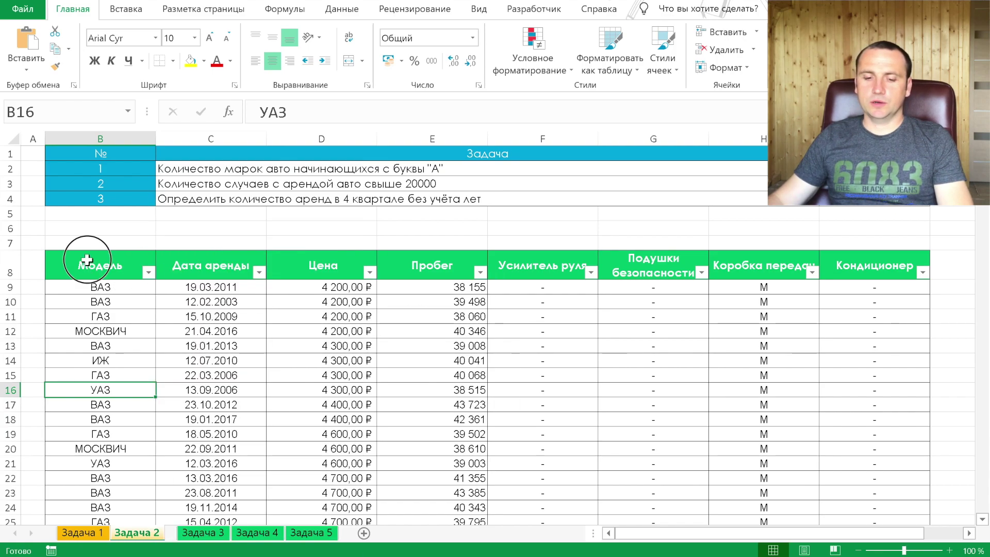
pyautogui.click(258, 273)
pyautogui.moveTo(140, 286)
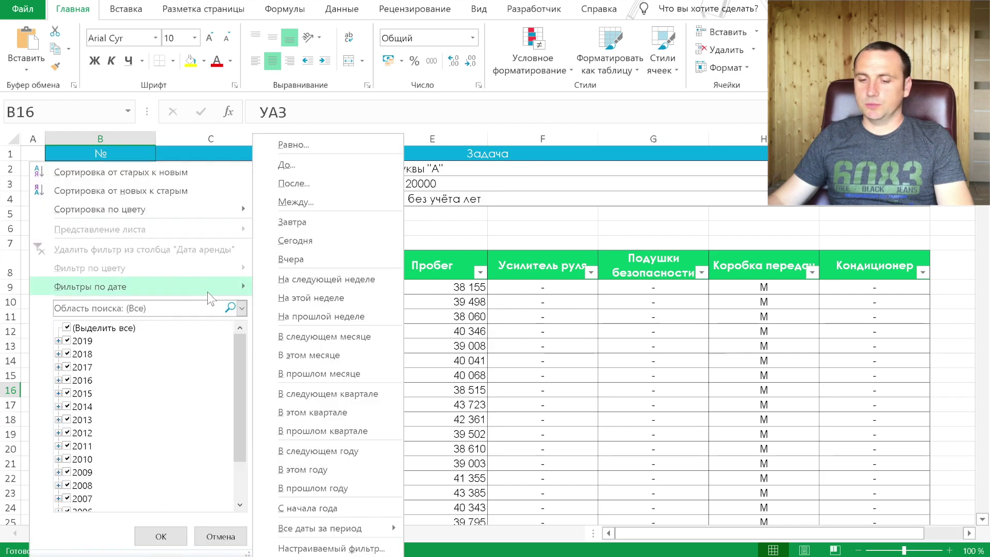
pyautogui.click(480, 272)
pyautogui.click(480, 272)
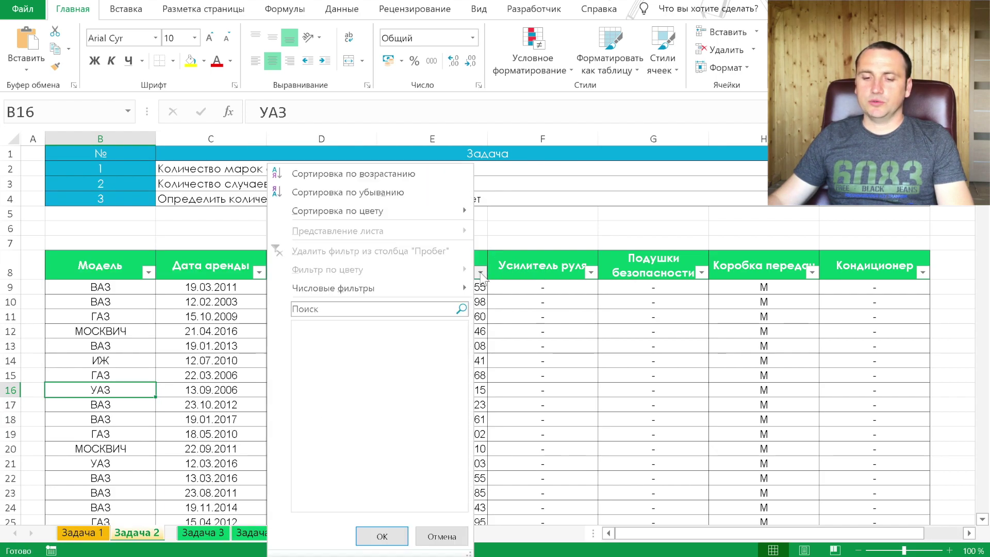
pyautogui.moveTo(332, 288)
pyautogui.click(573, 268)
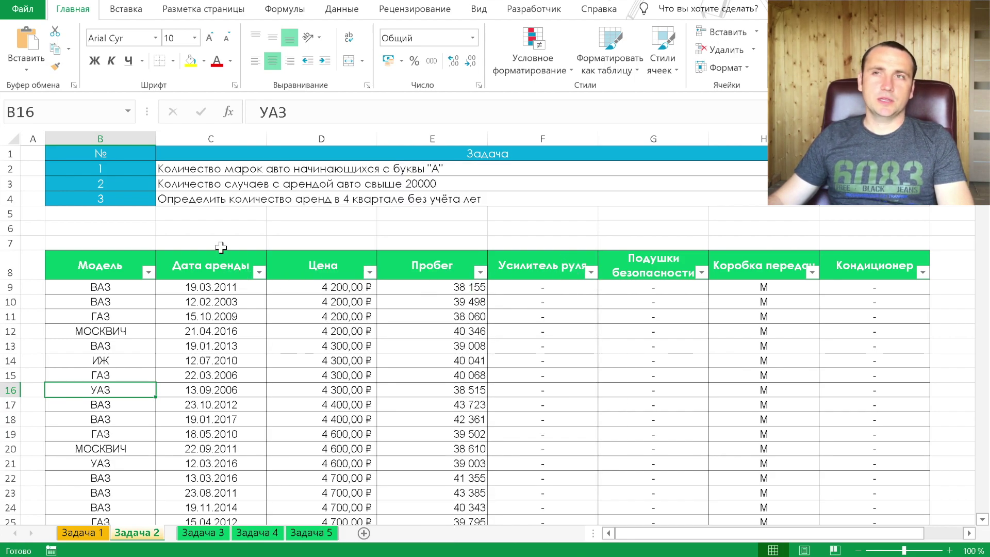
# - Apply a Модель text filter 'begins with а', leaving Альфа-Ромео and Ауди (18 records)
pyautogui.click(151, 274)
pyautogui.moveTo(233, 287)
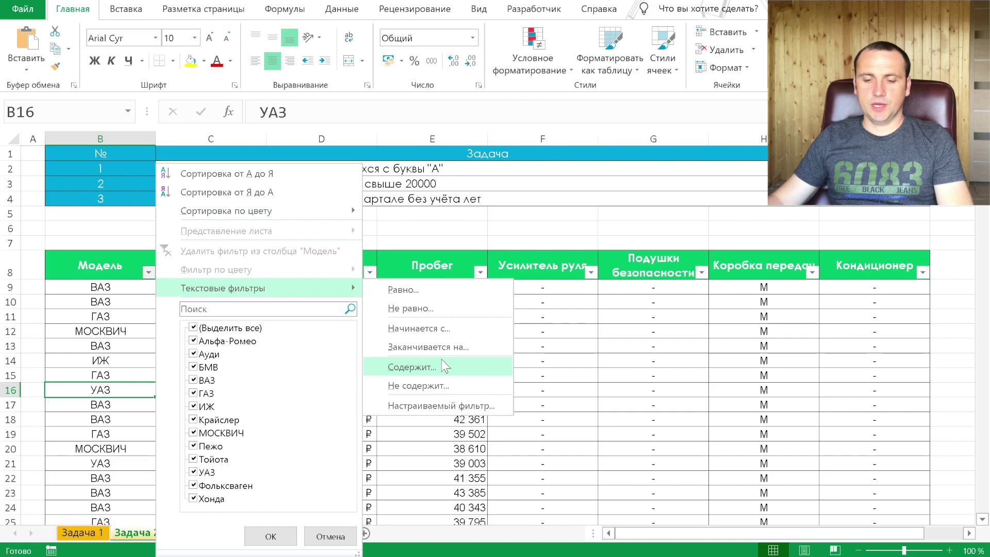
pyautogui.click(443, 330)
pyautogui.write('а')
pyautogui.click(463, 455)
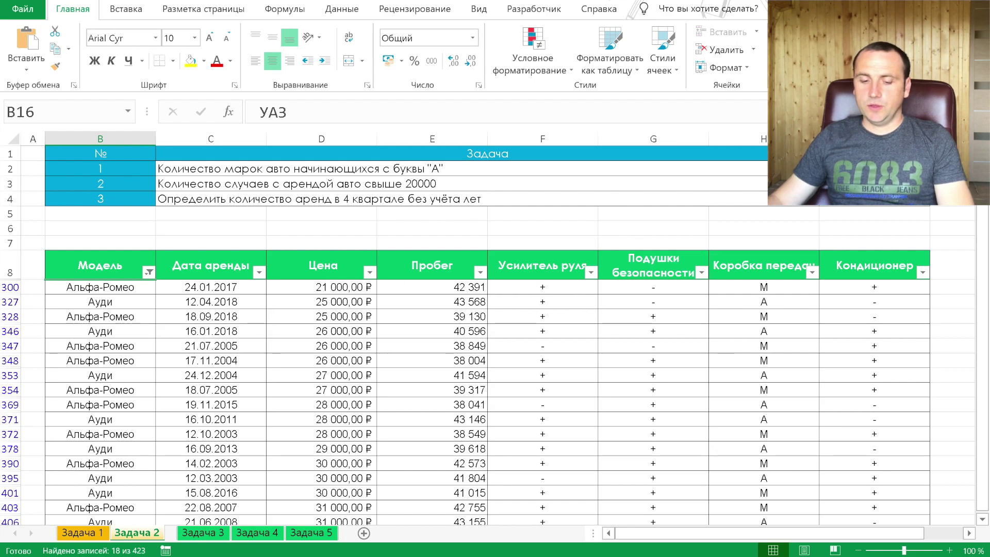
# - Enter 1 in I2 as the task 1 answer
pyautogui.click(874, 169)
pyautogui.write('1')
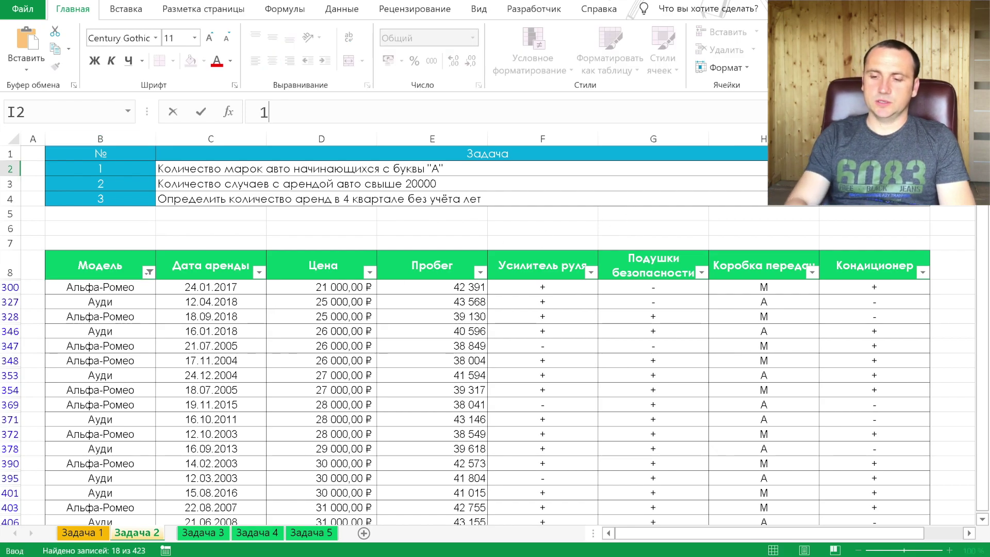
pyautogui.press('Return')
# - Remove the 'А' Модель filter with Ctrl+Shift+L so all makes show again
pyautogui.click(148, 271)
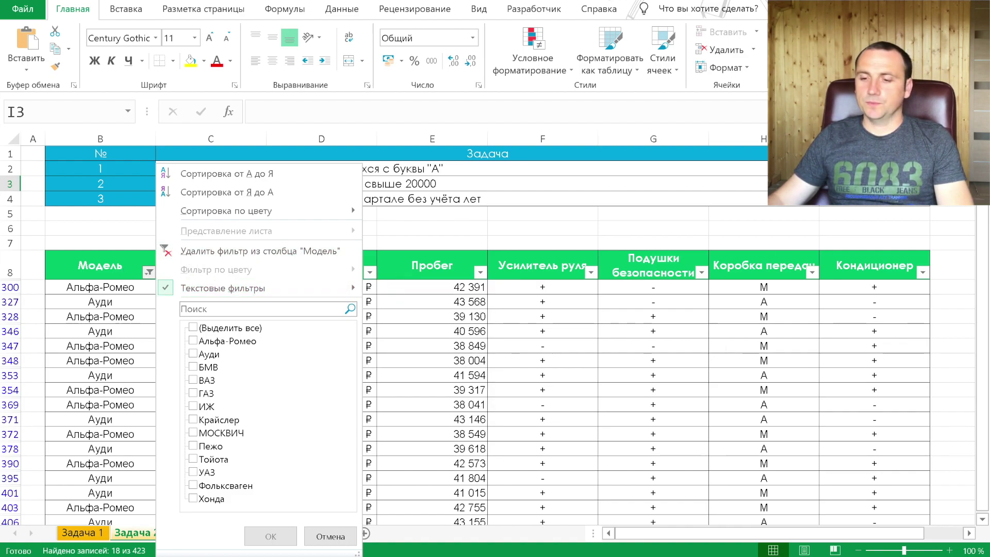
pyautogui.press('Escape')
pyautogui.hotkey('ctrl', 'shift', 'l')
pyautogui.hotkey('ctrl', 'shift', 'l')
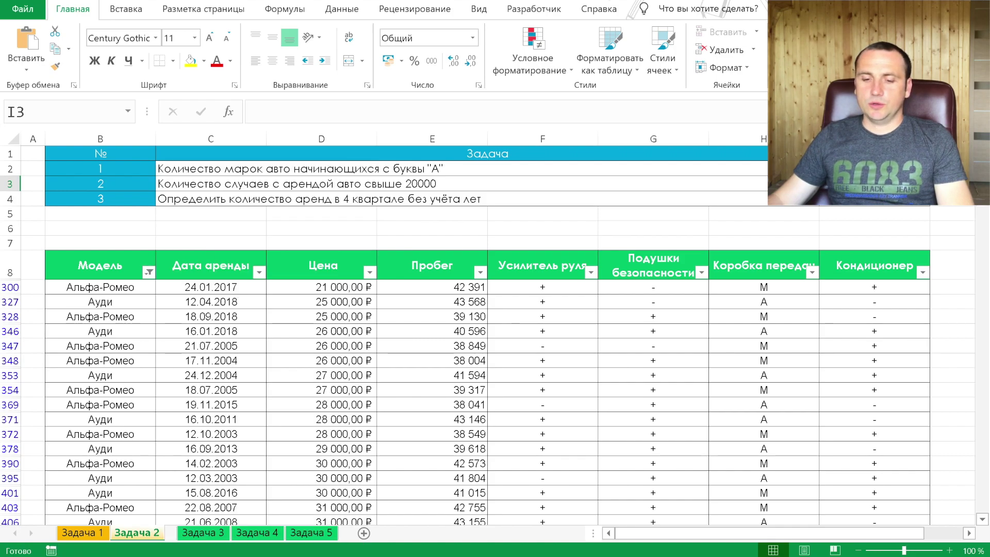
pyautogui.click(296, 184)
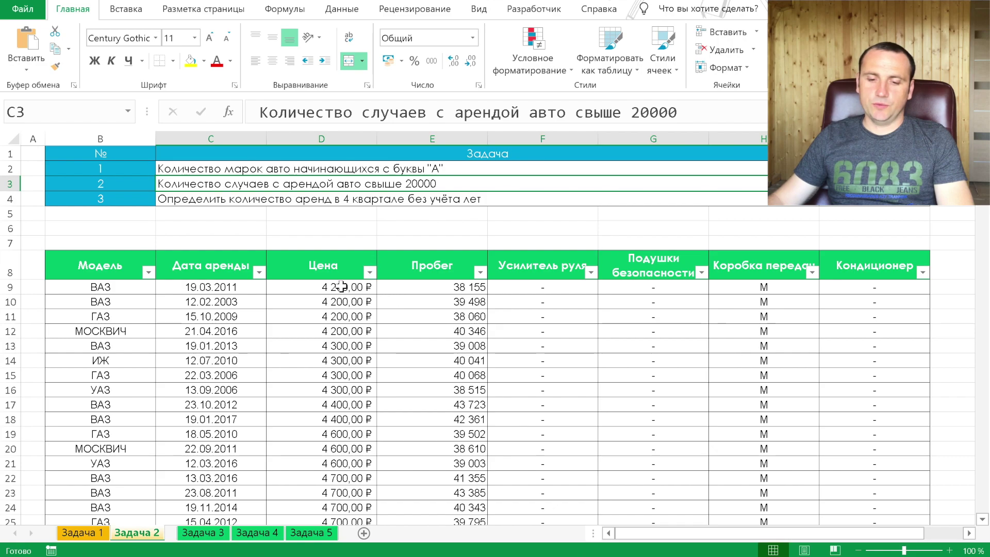
pyautogui.click(371, 273)
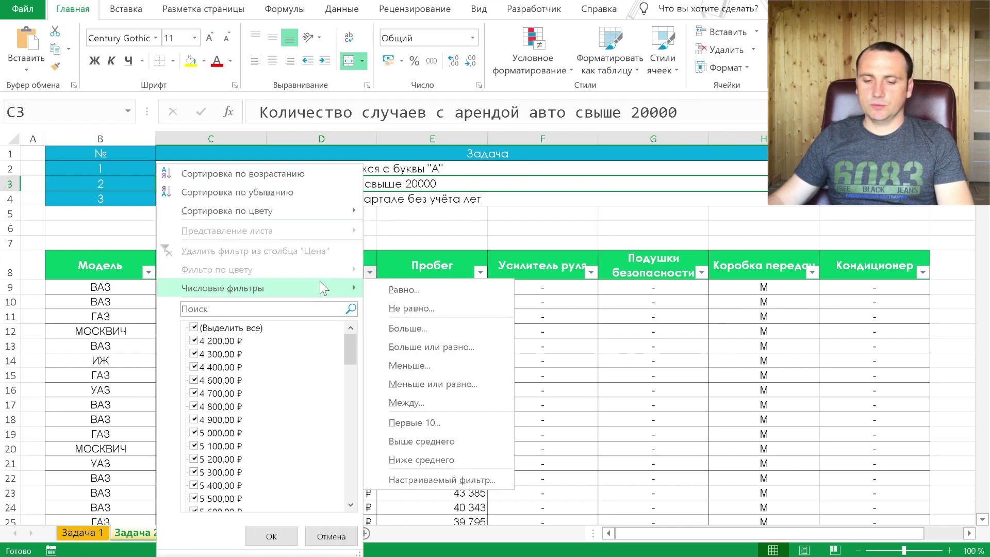
pyautogui.moveTo(232, 288)
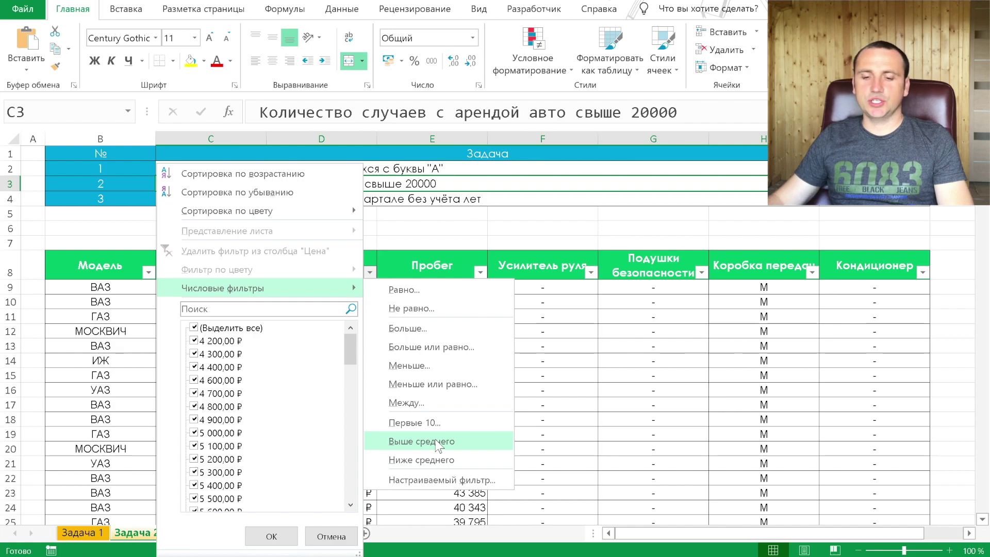
# - Filter Цена to greater than 20000, leaving 132 of 423 records
pyautogui.click(408, 329)
pyautogui.write('2000')
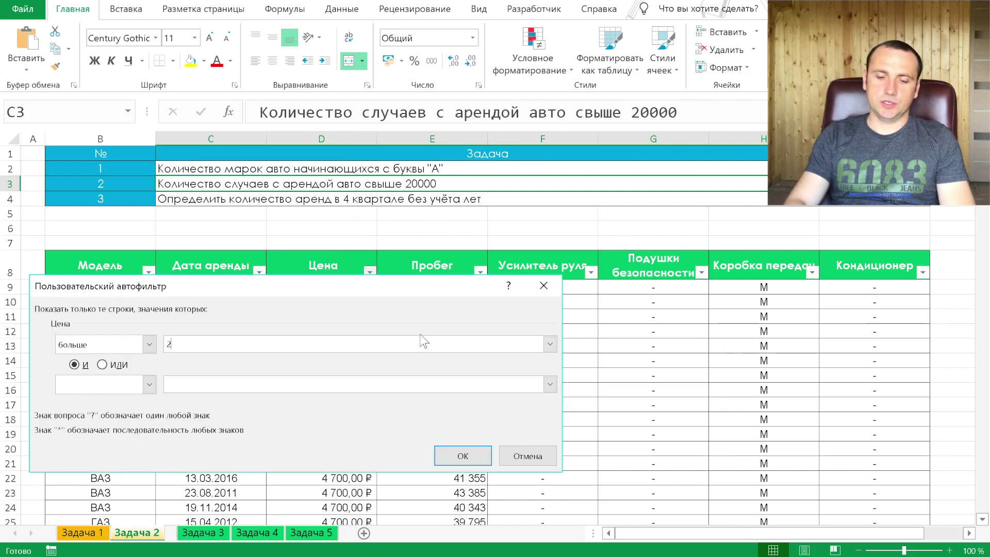
pyautogui.write('0')
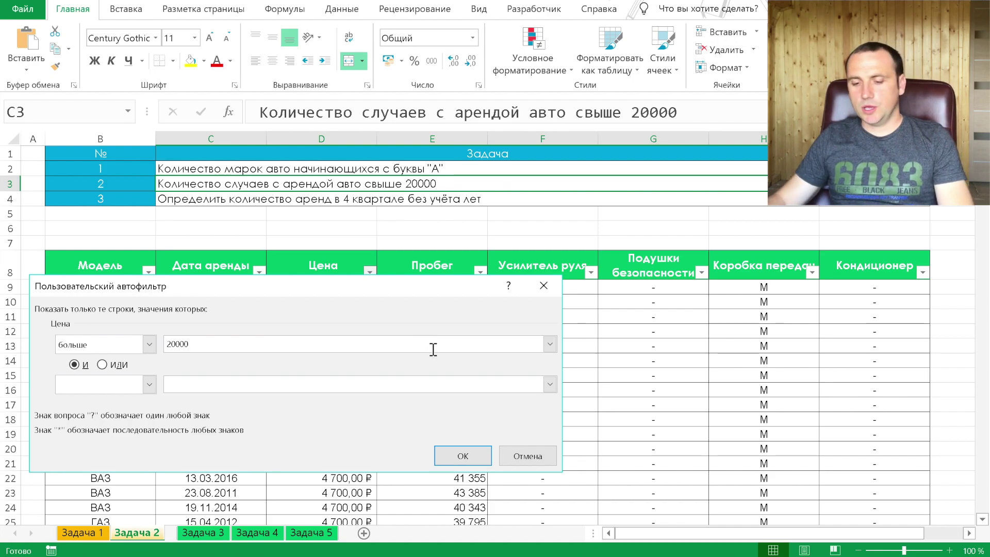
pyautogui.click(462, 456)
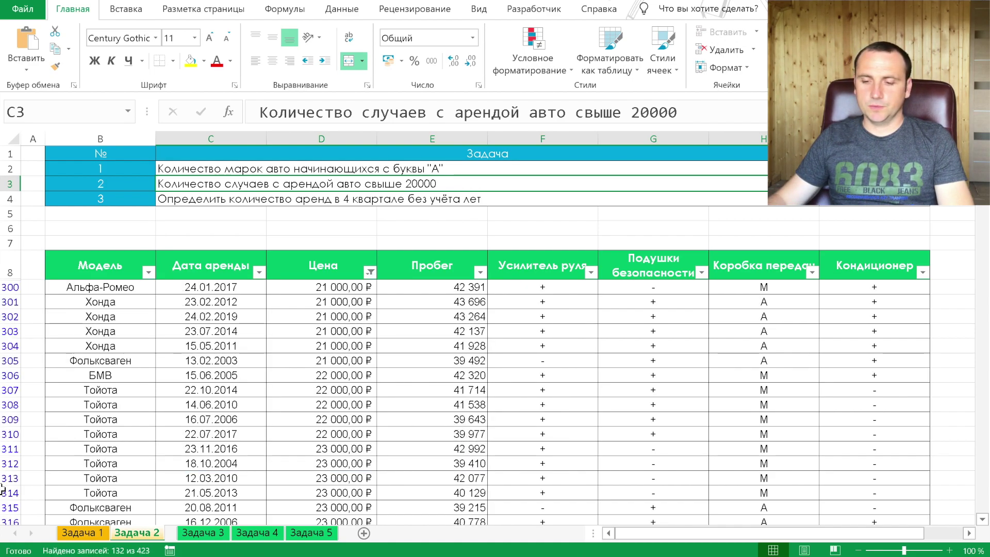
pyautogui.press('Tab')
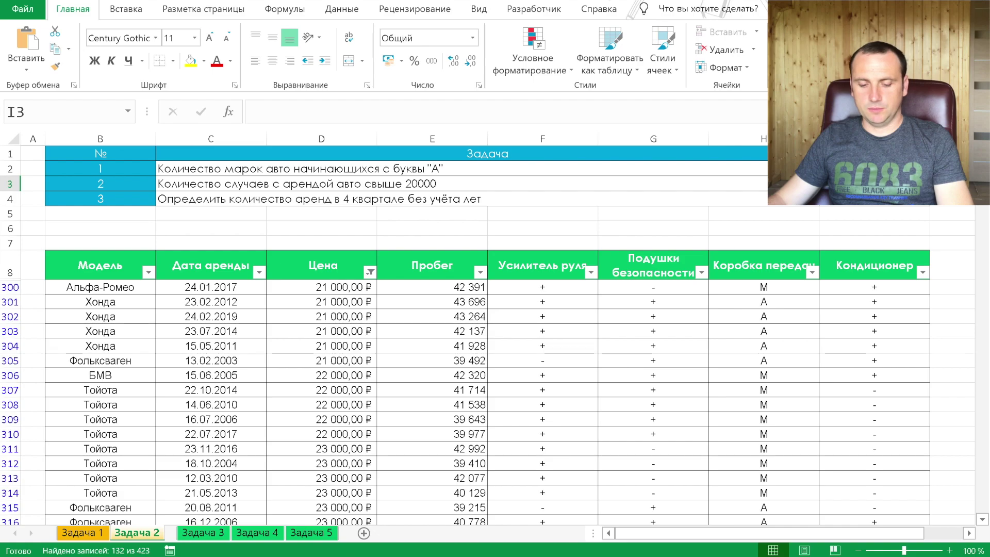
# - Undo the price filter and filter Дата аренды to Квартал 4, leaving 103 of 423 records
pyautogui.press('Down')
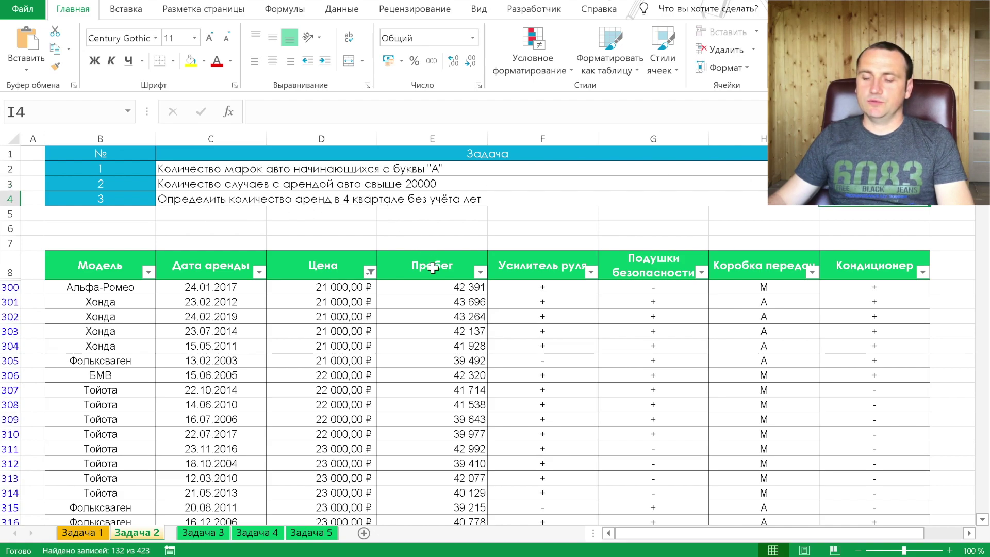
pyautogui.click(433, 267)
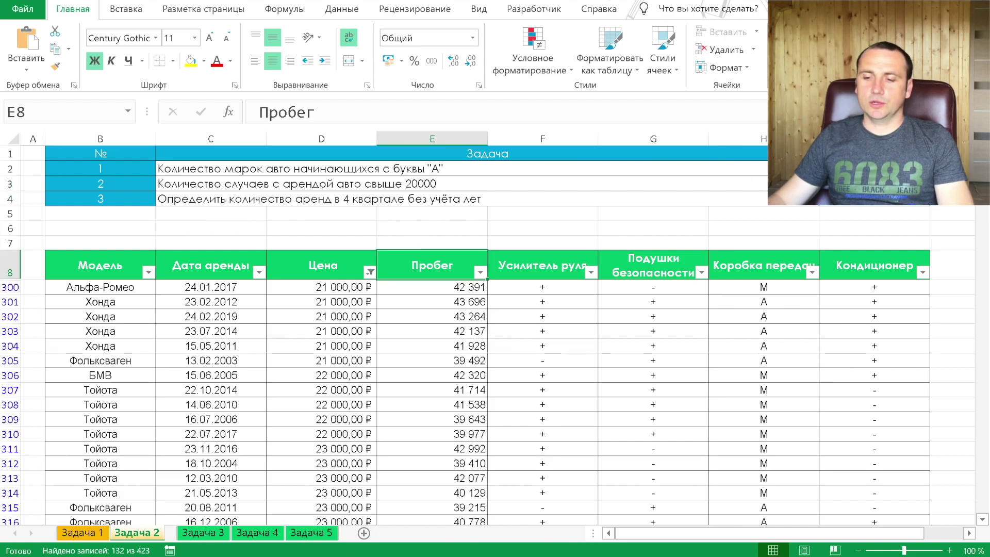
pyautogui.hotkey('ctrl', 'z')
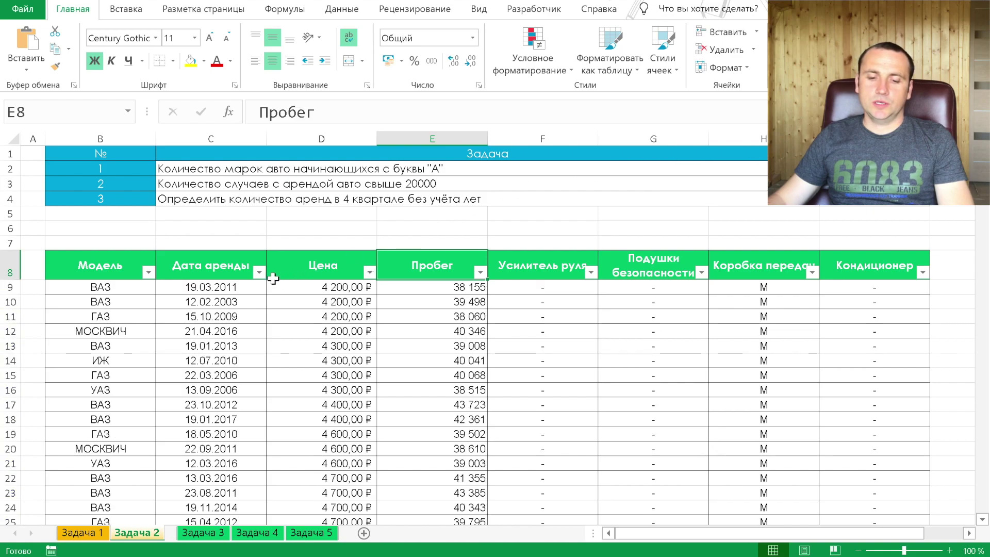
pyautogui.click(259, 273)
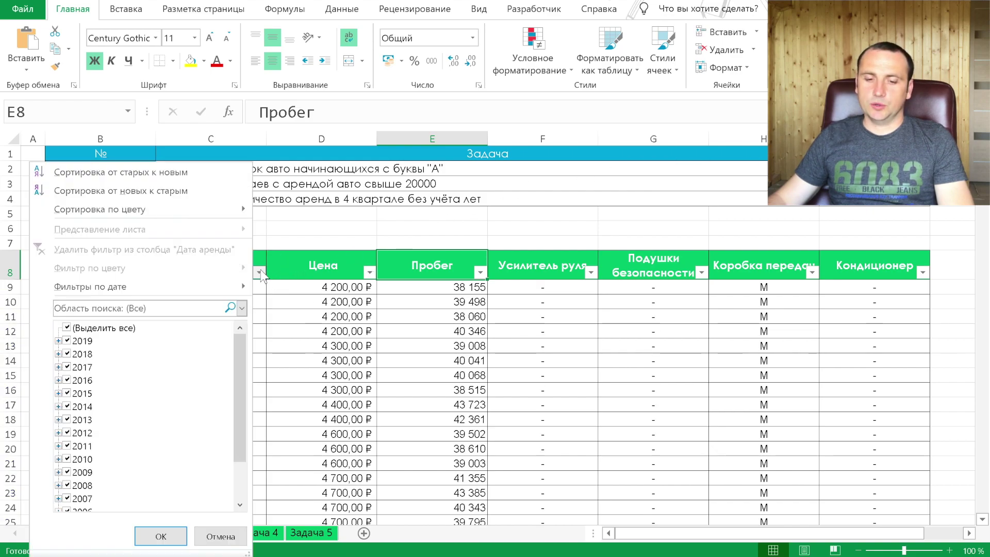
pyautogui.moveTo(139, 286)
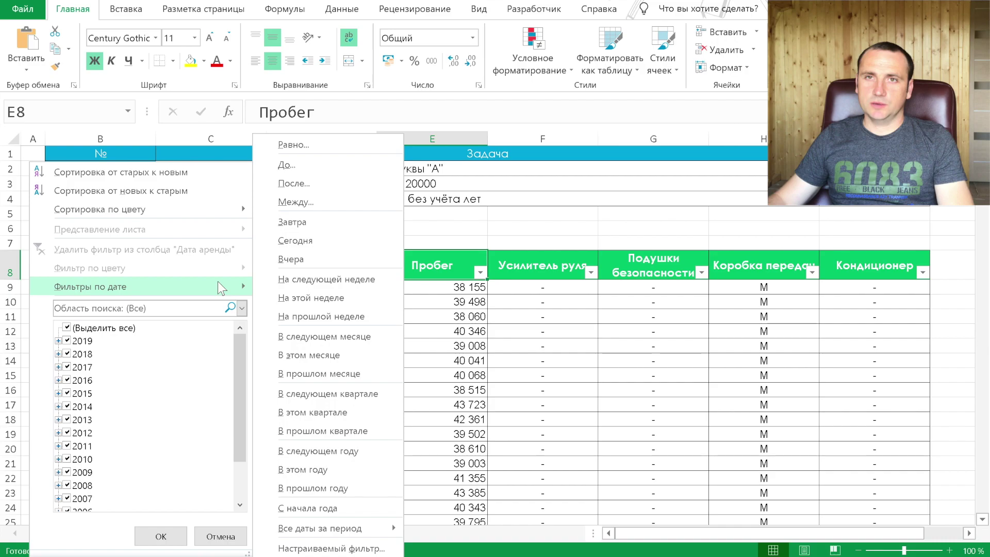
pyautogui.moveTo(320, 528)
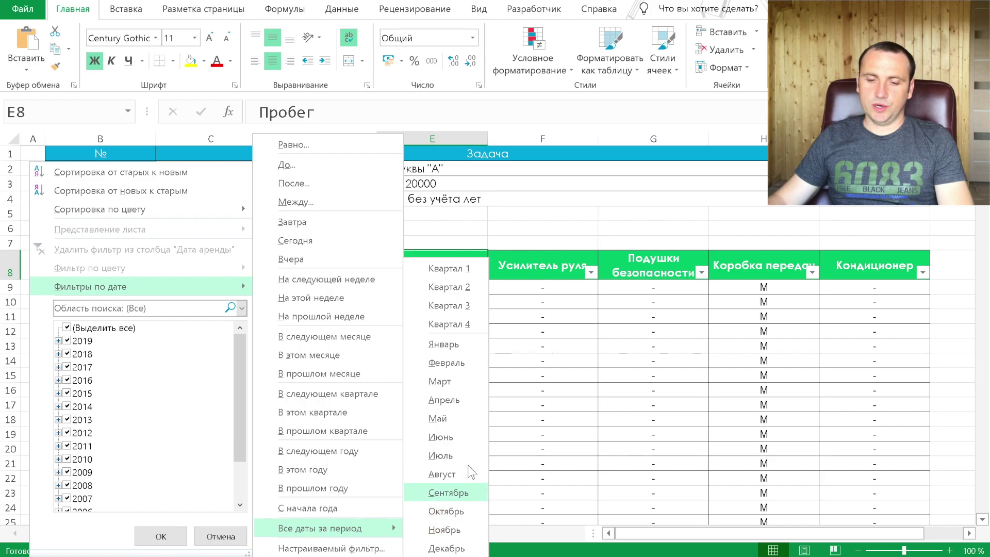
pyautogui.click(446, 325)
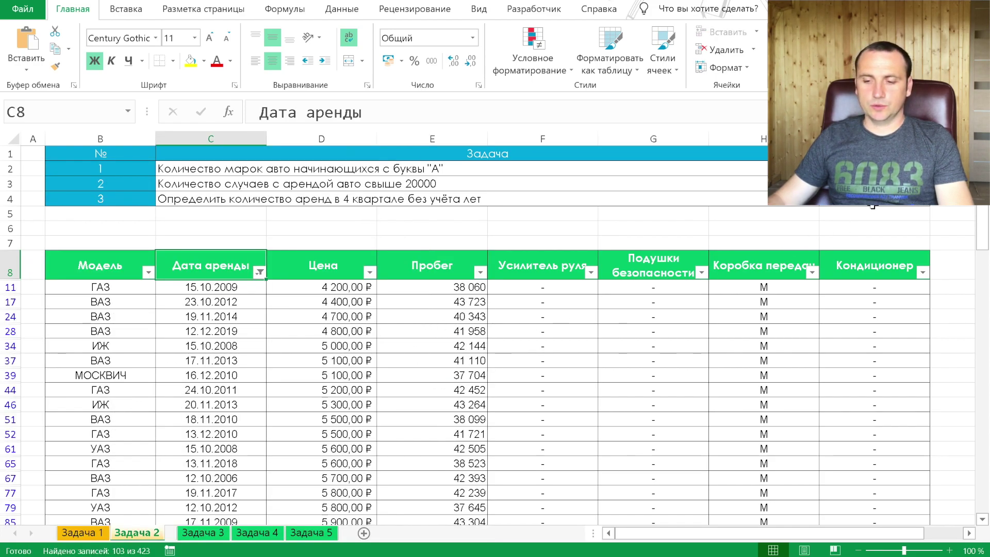
# - Enter 10 in the task 3 answer cell
pyautogui.click(873, 205)
pyautogui.write('10')
pyautogui.press('Return')
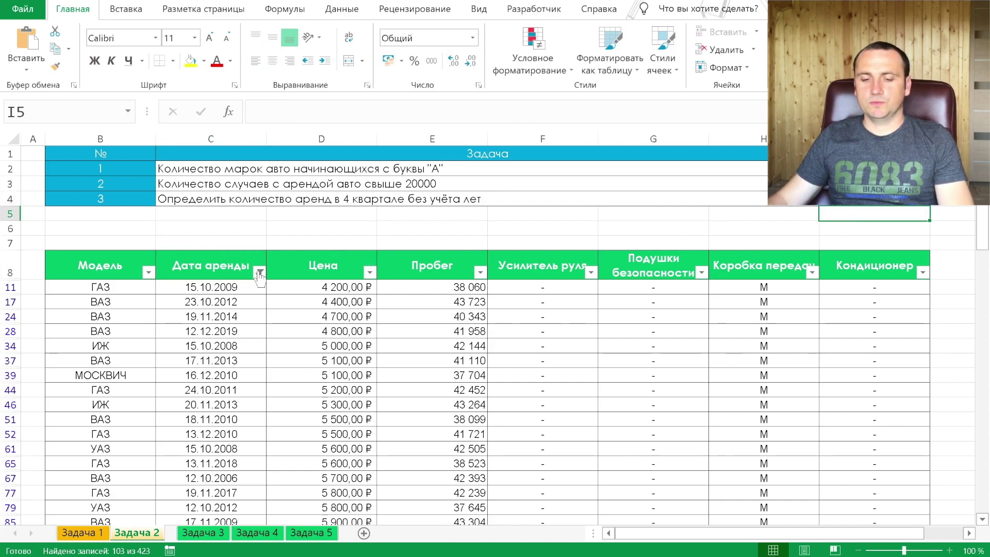
pyautogui.click(260, 273)
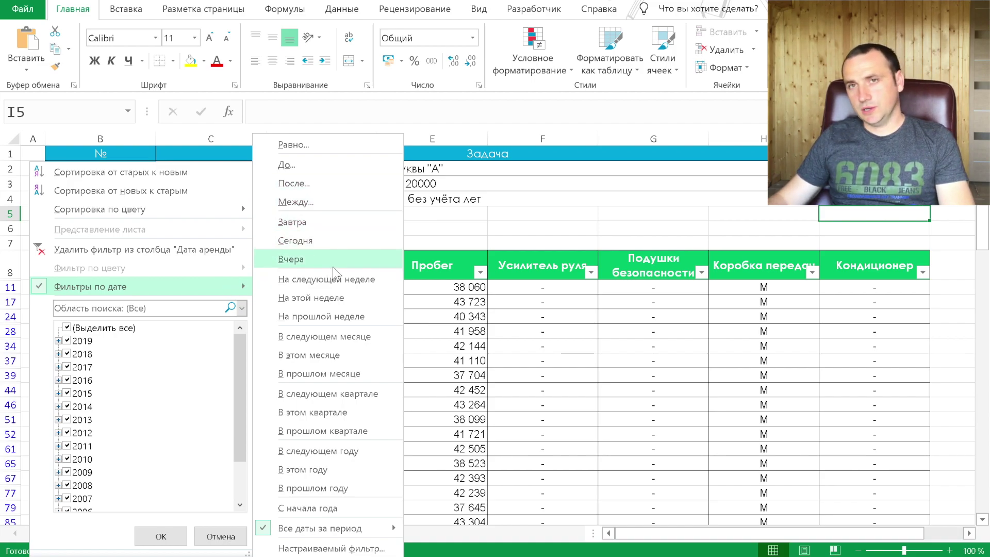
pyautogui.moveTo(319, 528)
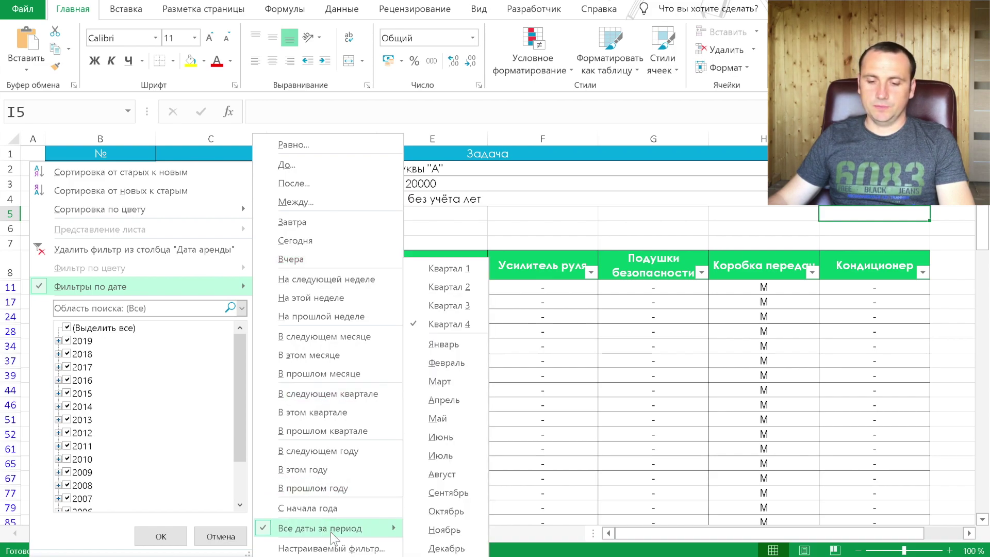
pyautogui.click(640, 315)
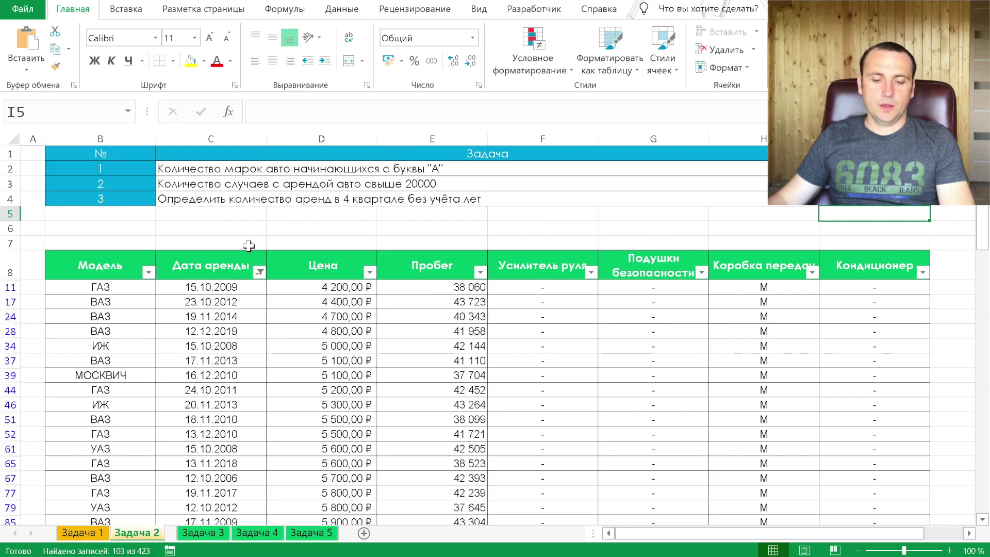
# - Go via the unnamed comments sheet to the Задача 3 sheet with Ctrl+PageDown
pyautogui.click(172, 536)
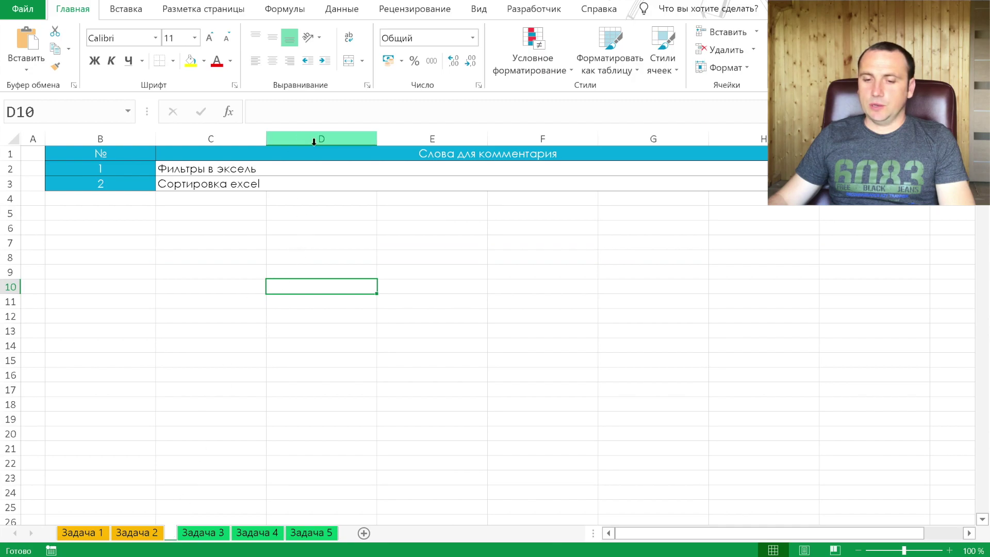
pyautogui.click(357, 163)
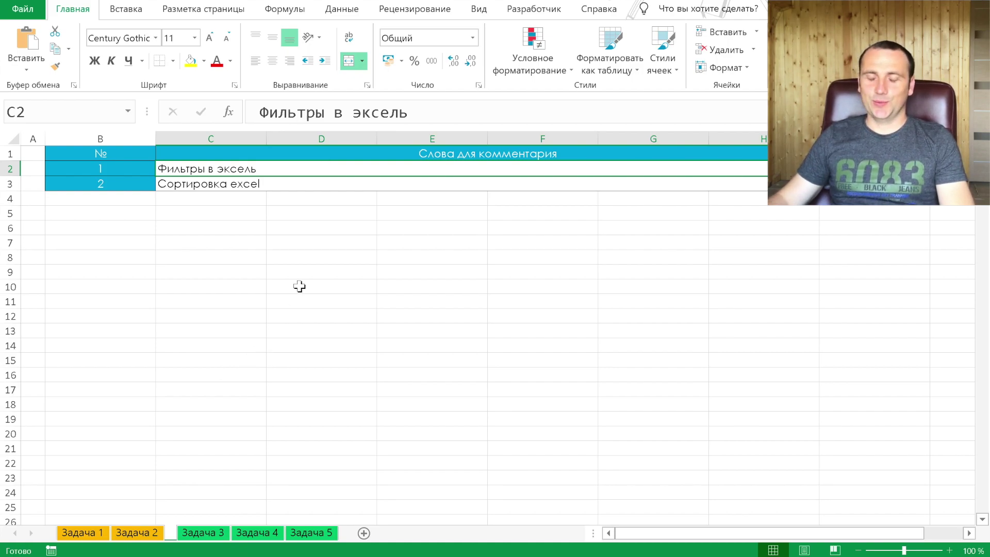
pyautogui.hotkey('ctrl', 'pagedown')
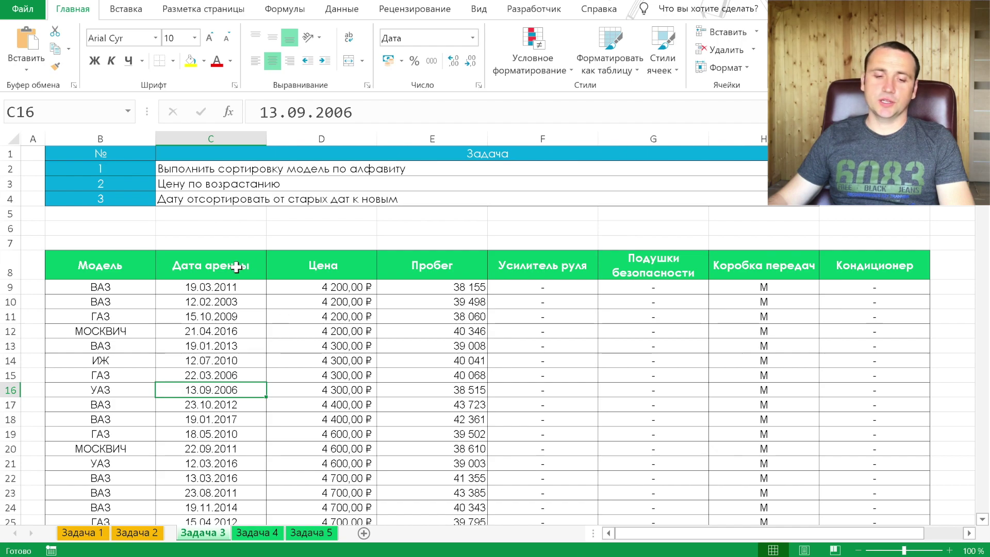
# - Turn on filters for the Задача 3 table and sort it by Модель from А to Я
pyautogui.click(90, 264)
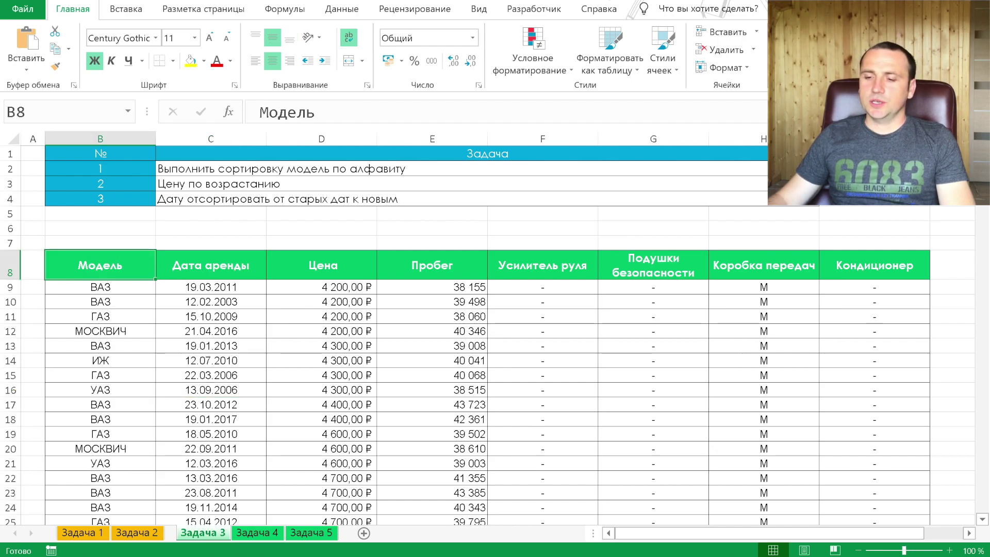
pyautogui.hotkey('ctrl', 'shift', 'l')
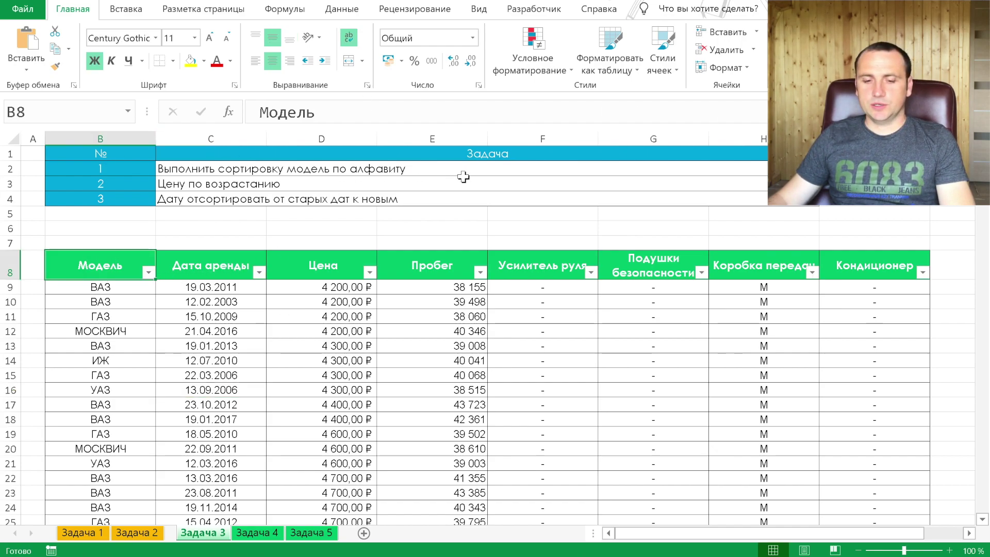
pyautogui.click(148, 271)
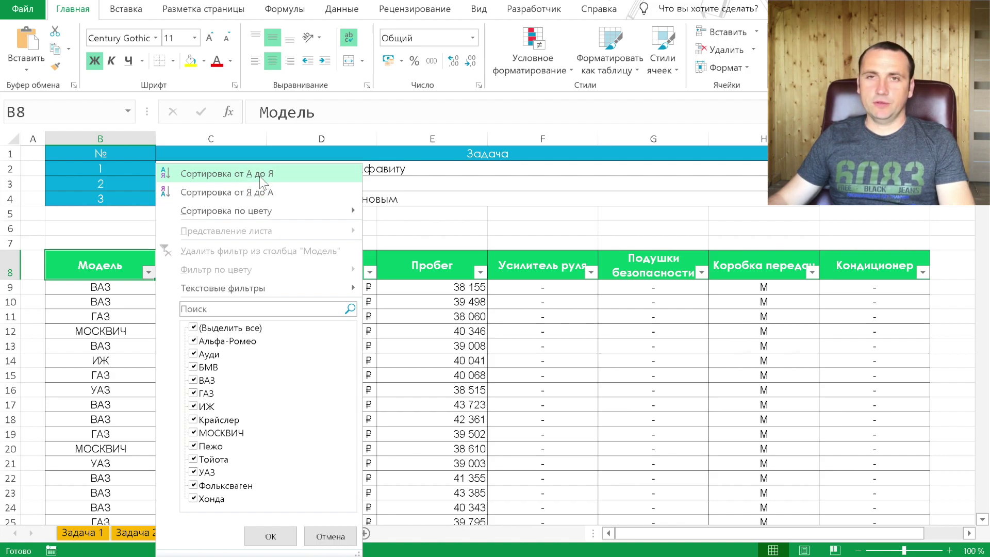
pyautogui.click(259, 175)
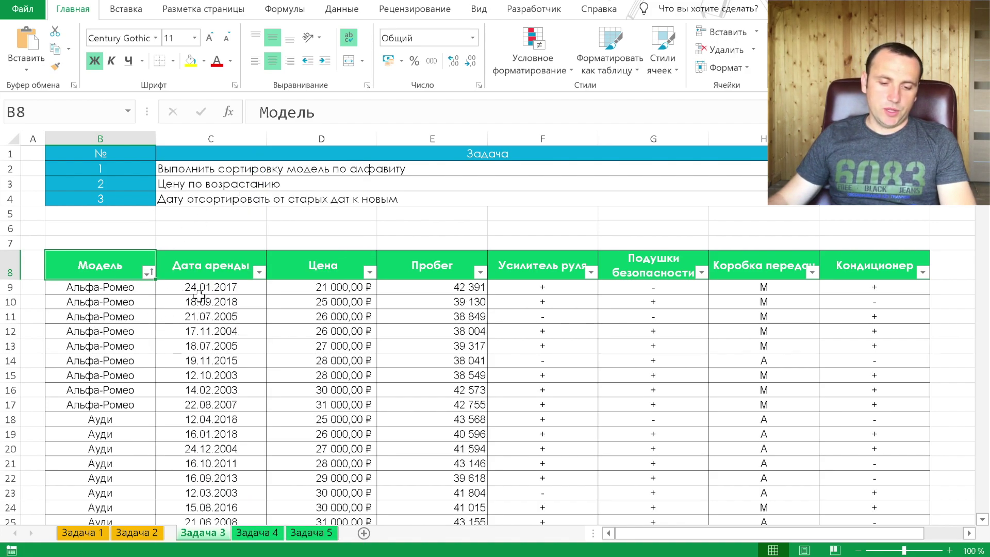
pyautogui.scroll(-1, 199, 294)
pyautogui.scroll(-2, 200, 293)
pyautogui.scroll(-5, 200, 294)
pyautogui.scroll(-4, 199, 294)
pyautogui.scroll(-3, 200, 293)
pyautogui.scroll(-6, 200, 293)
pyautogui.scroll(11, 200, 294)
pyautogui.scroll(10, 200, 294)
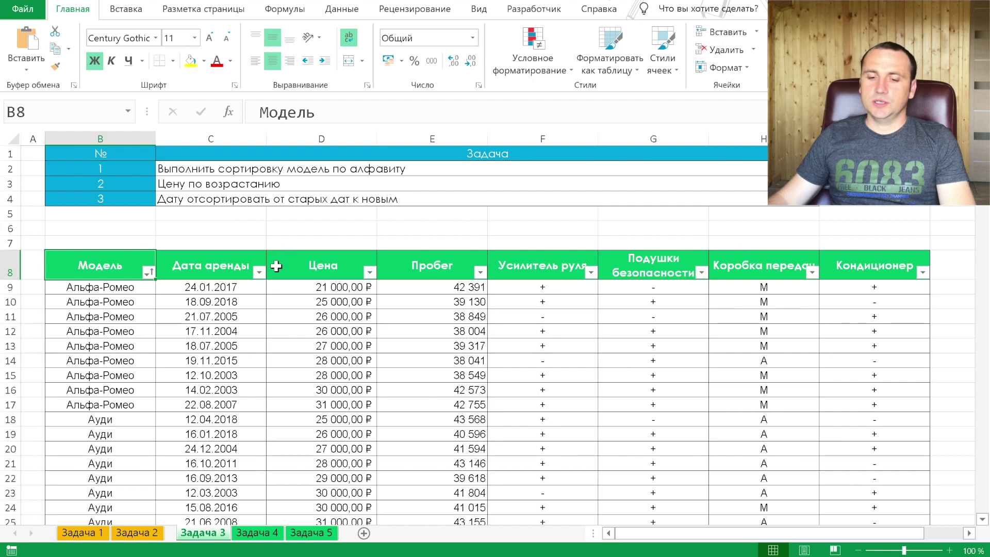
# - Sort the rows by Цена ascending, then re-sort them from highest to lowest
pyautogui.click(371, 279)
pyautogui.click(369, 273)
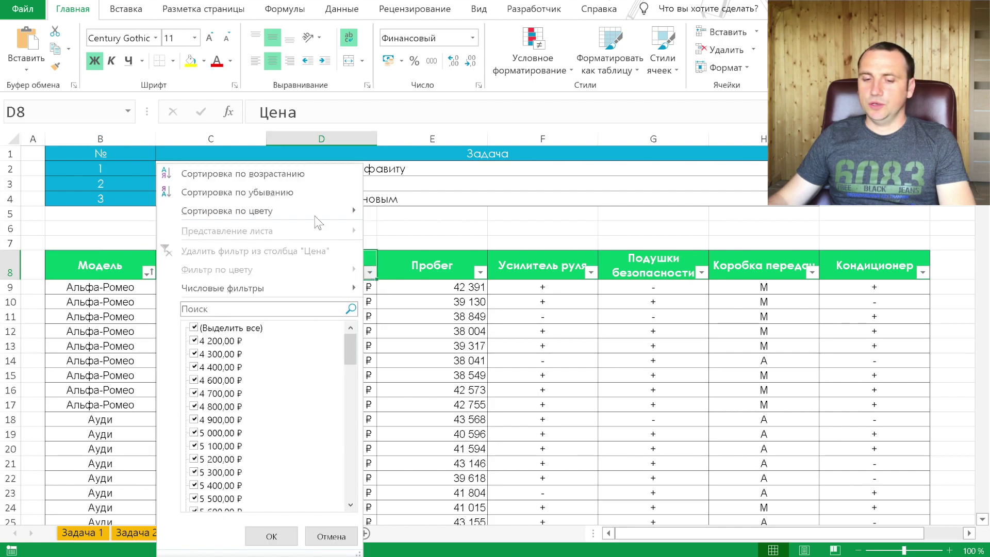
pyautogui.click(276, 175)
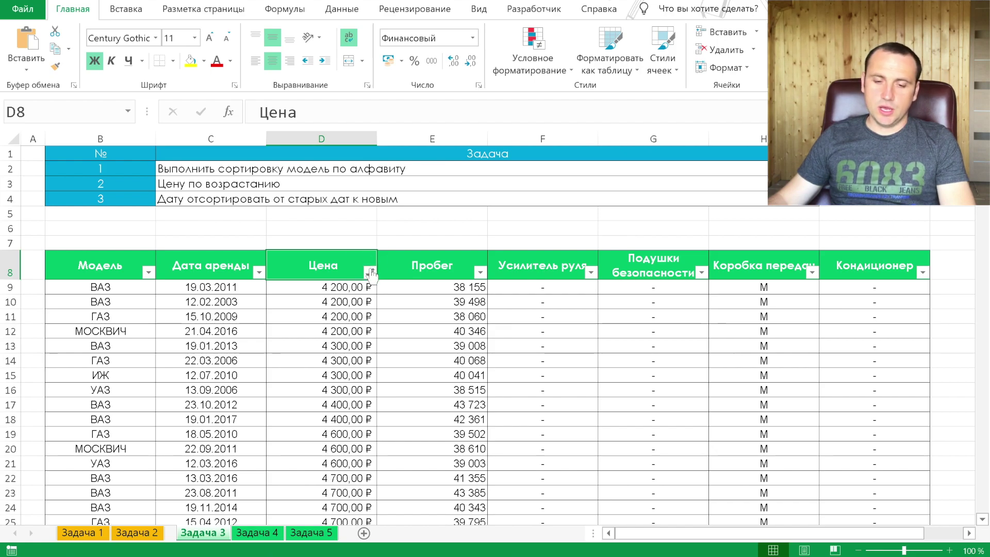
pyautogui.click(370, 272)
pyautogui.click(292, 193)
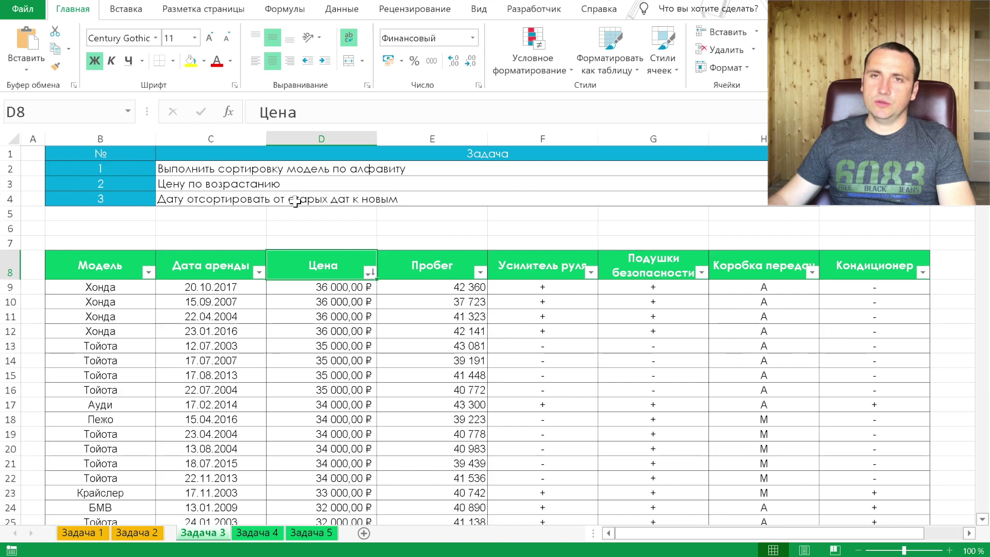
pyautogui.click(323, 289)
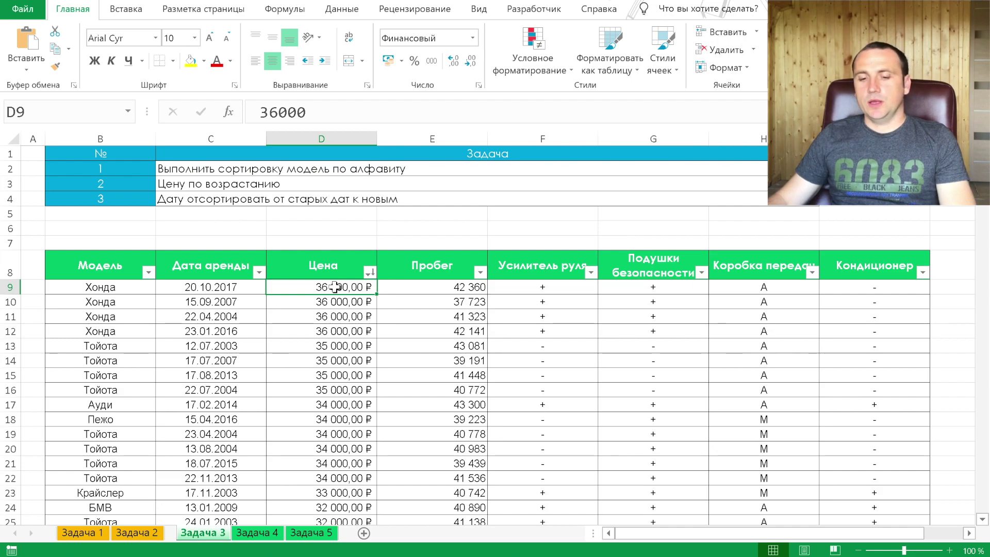
# - Sort Задача 3 by Дата аренды oldest first, with 21.01.2003 on top, then move to Задача 4
pyautogui.click(211, 263)
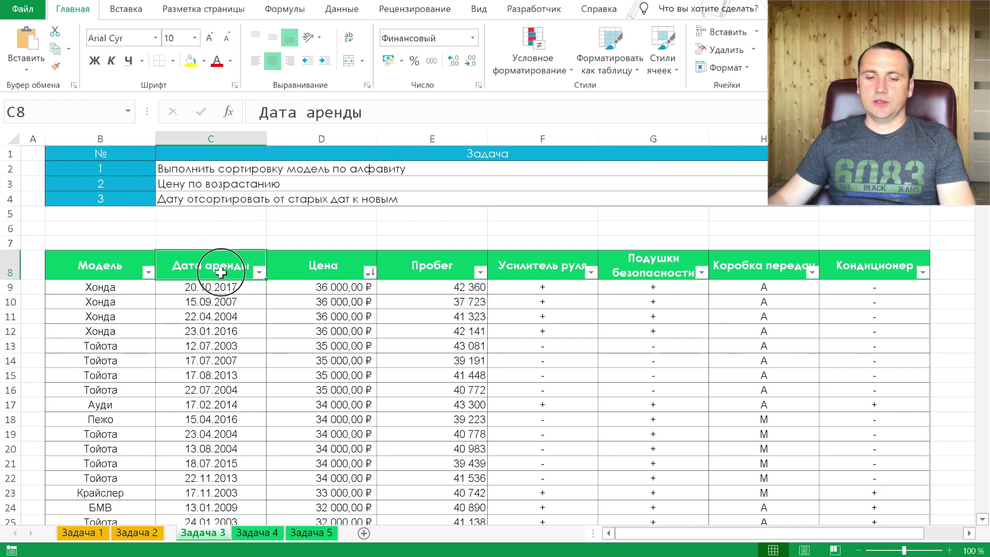
pyautogui.click(259, 272)
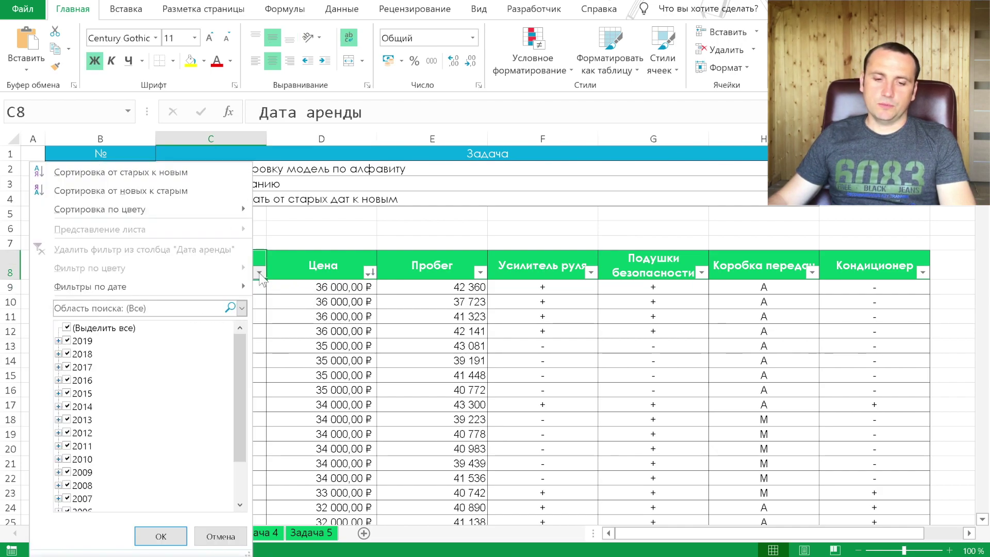
pyautogui.click(167, 178)
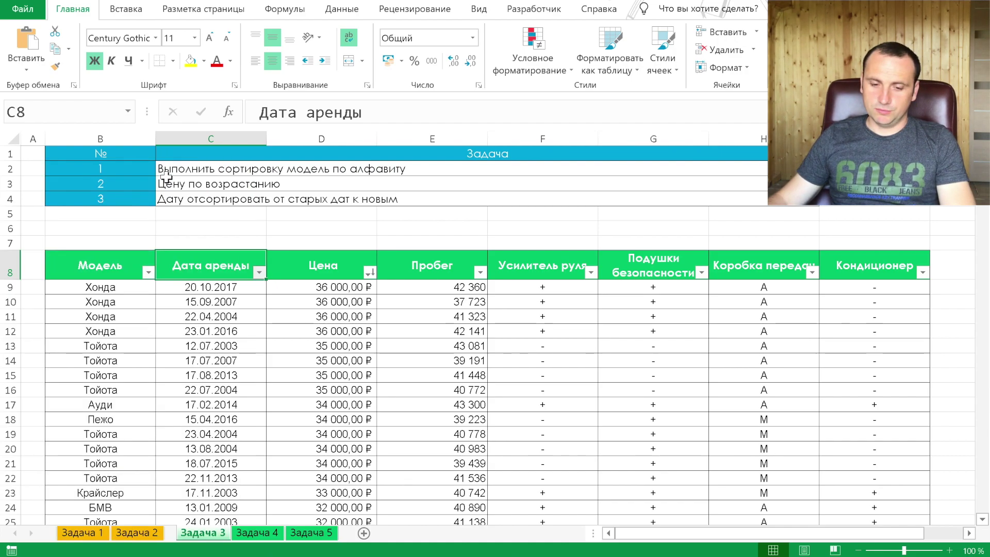
pyautogui.click(215, 287)
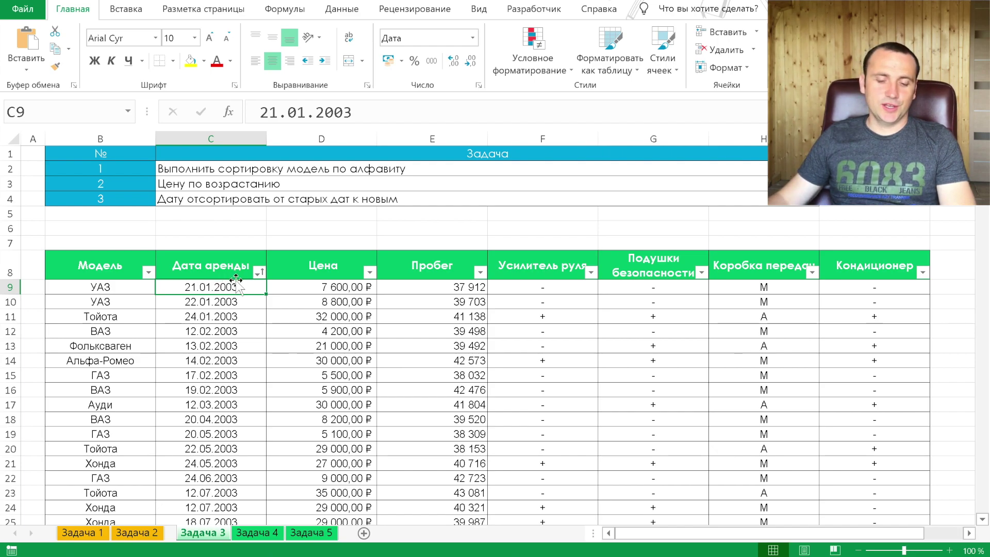
pyautogui.click(253, 534)
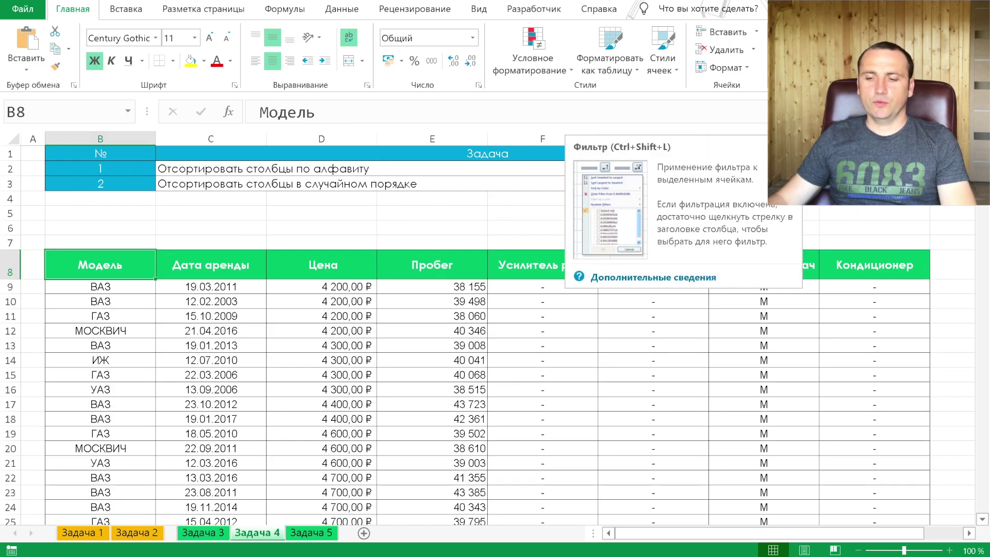
# - Select the Задача 4 table and sort its columns left to right by header row 8, А to Я
pyautogui.click(846, 127)
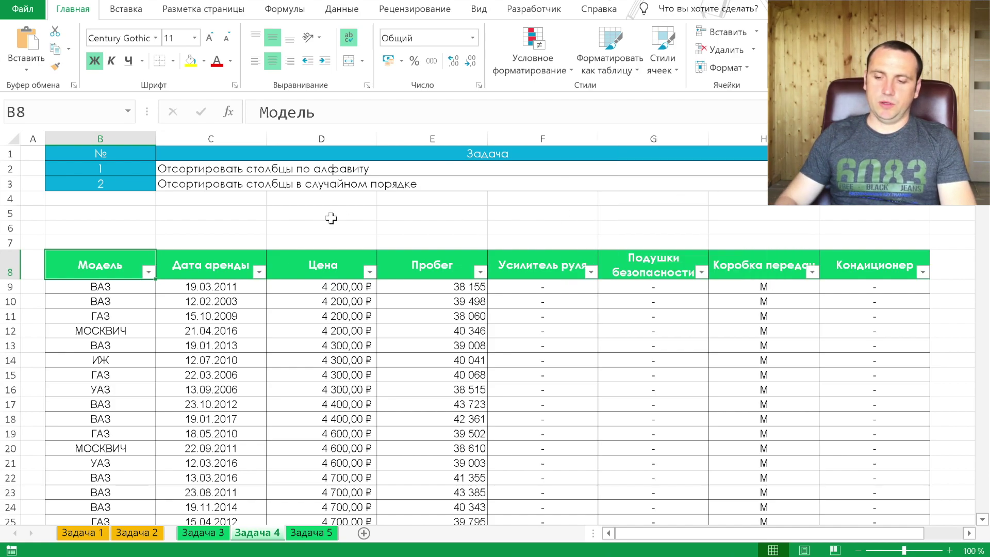
pyautogui.hotkey('ctrl', 'shift', 'Right')
pyautogui.hotkey('ctrl', 'shift', 'Down')
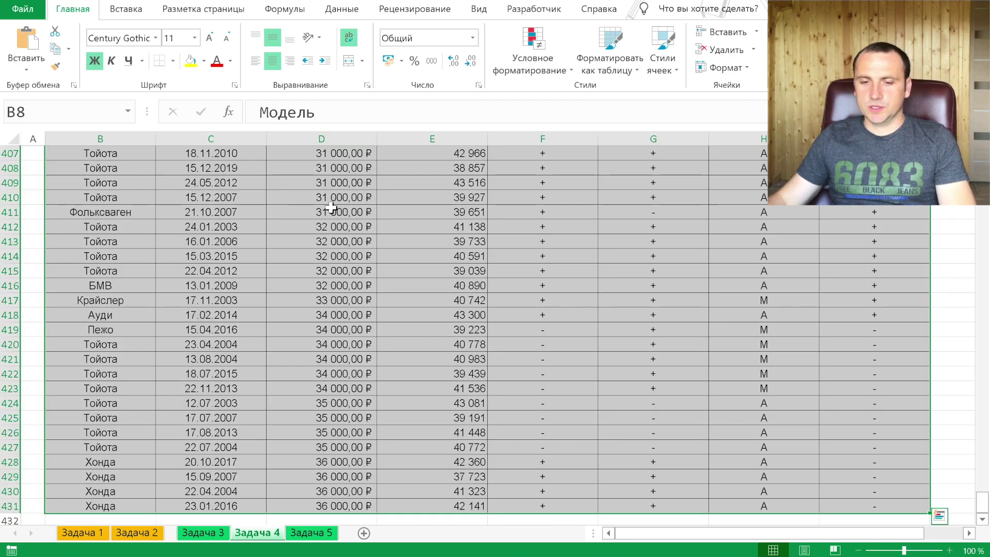
pyautogui.click(348, 10)
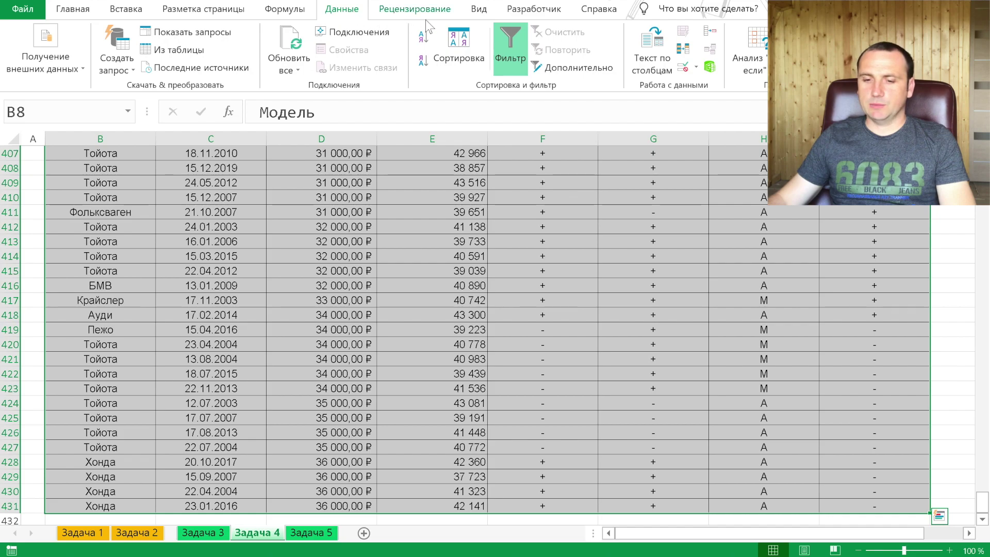
pyautogui.click(452, 57)
pyautogui.click(475, 301)
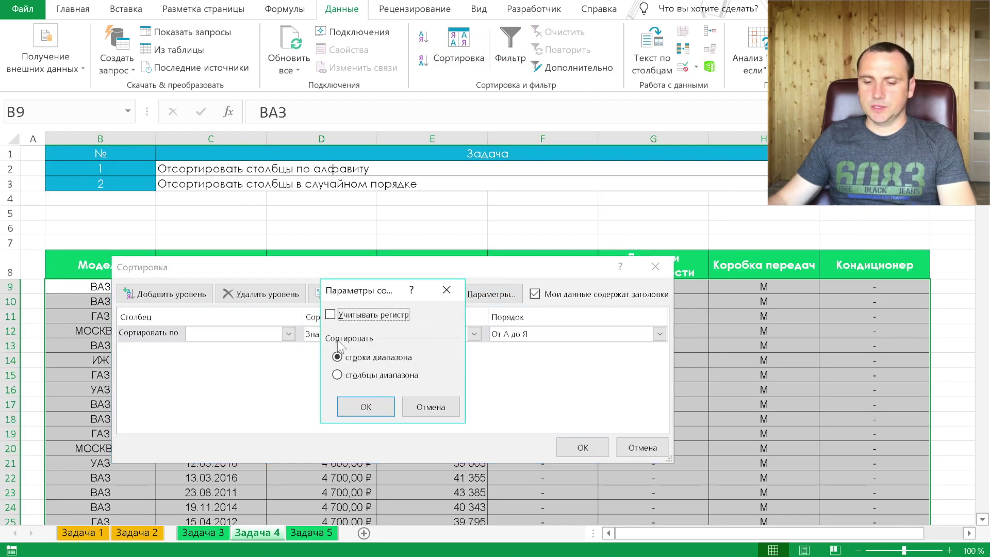
pyautogui.click(363, 380)
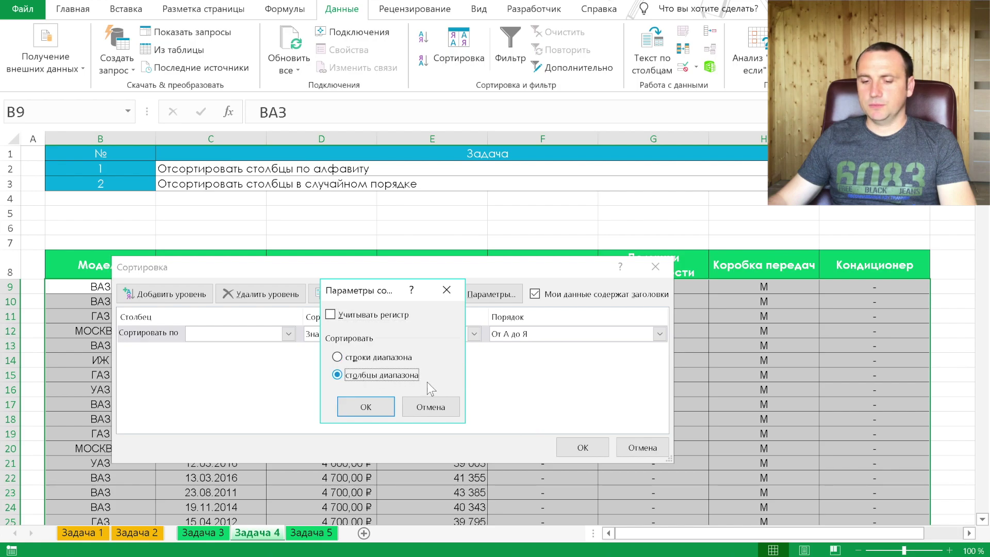
pyautogui.click(384, 406)
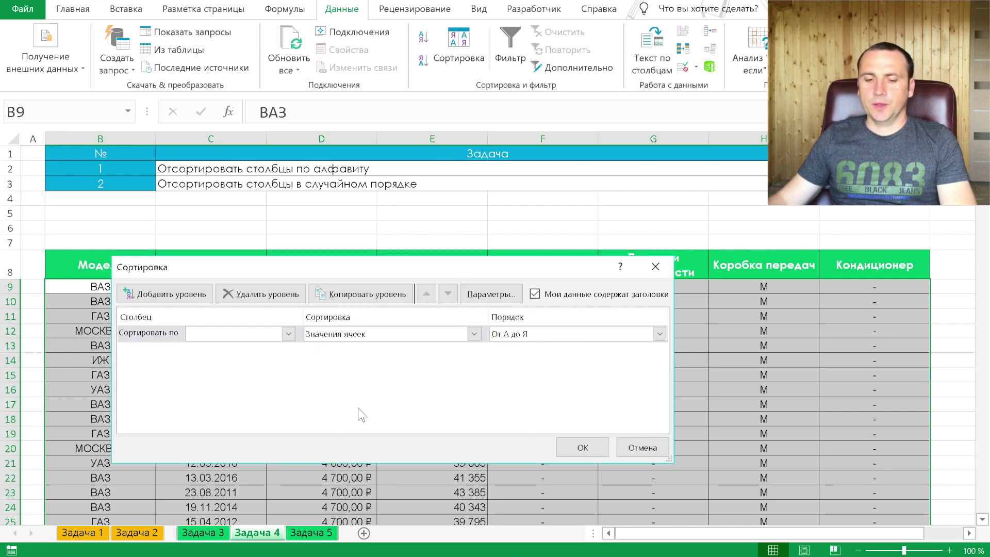
pyautogui.click(289, 335)
pyautogui.click(256, 350)
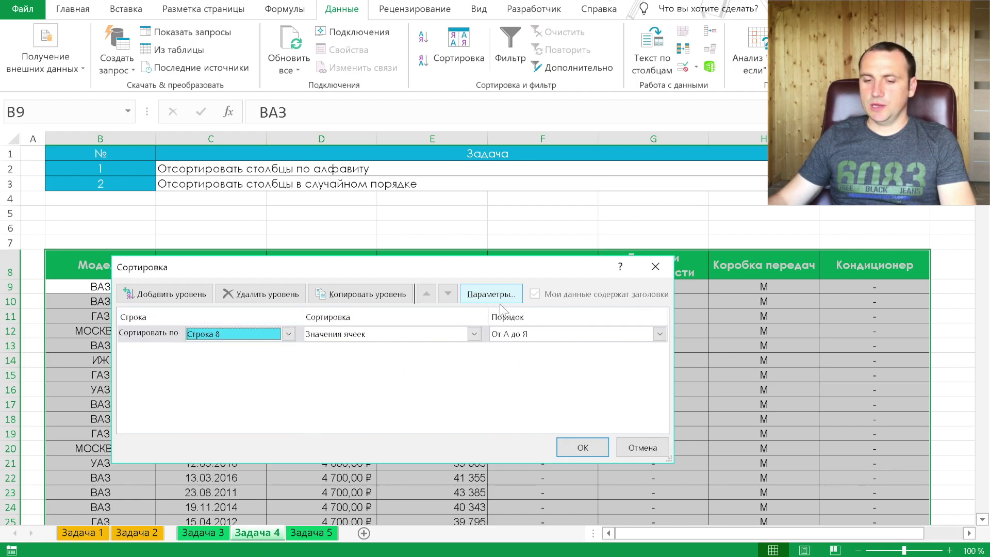
pyautogui.click(583, 447)
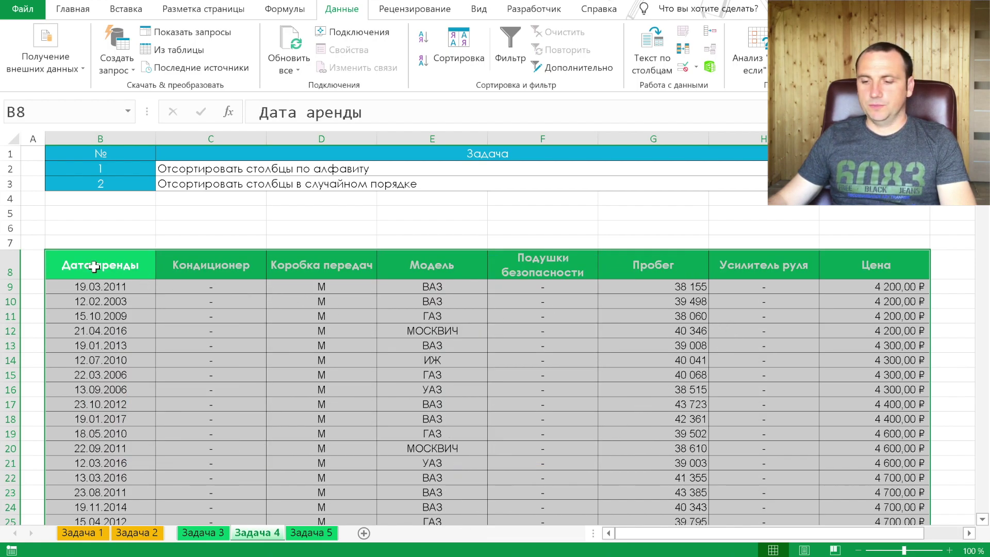
pyautogui.click(94, 266)
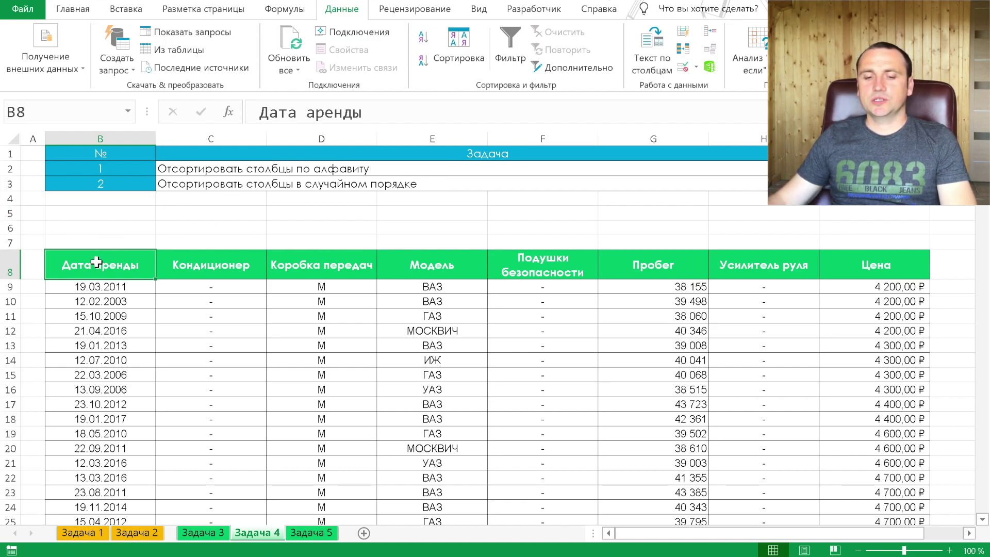
# - Enter =СЛУЧМЕЖДУ(1;10) in B7, fill it across to I7, and select the whole table
pyautogui.click(99, 241)
pyautogui.write('=')
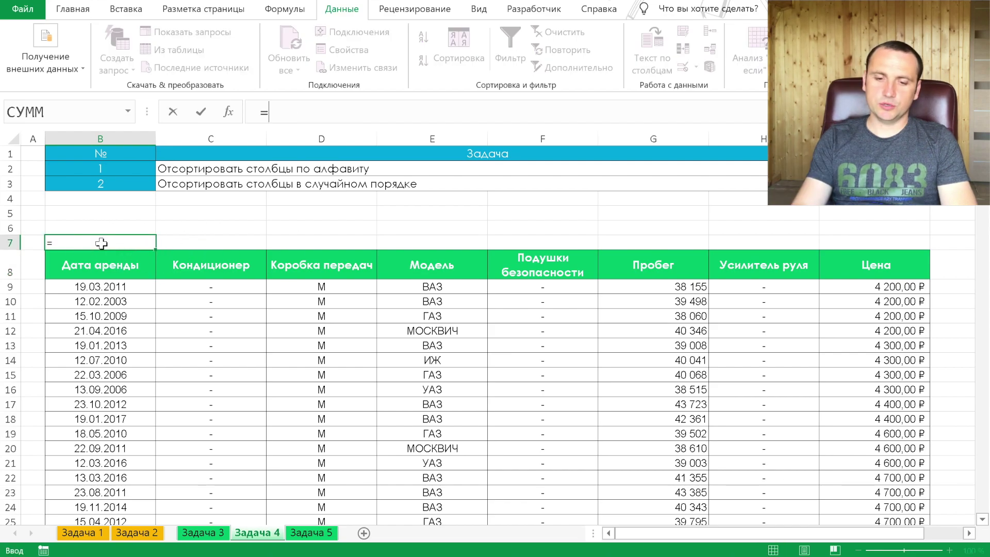
pyautogui.write('сл')
pyautogui.press('Tab')
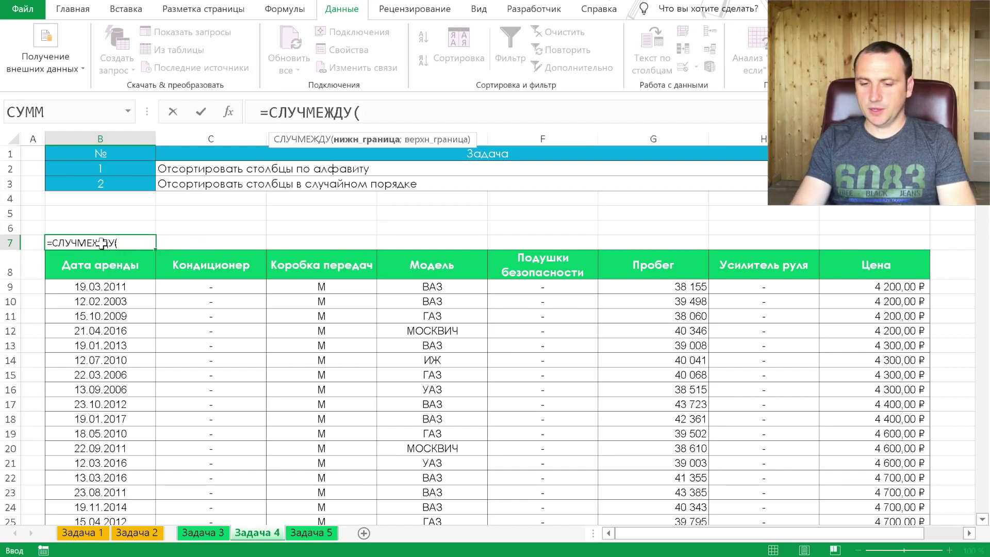
pyautogui.write('1;')
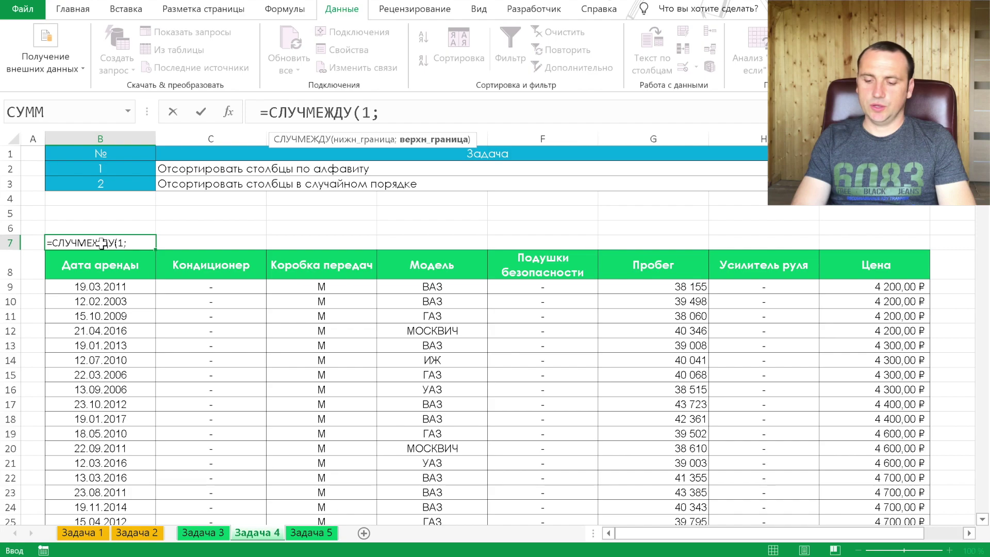
pyautogui.write('10)')
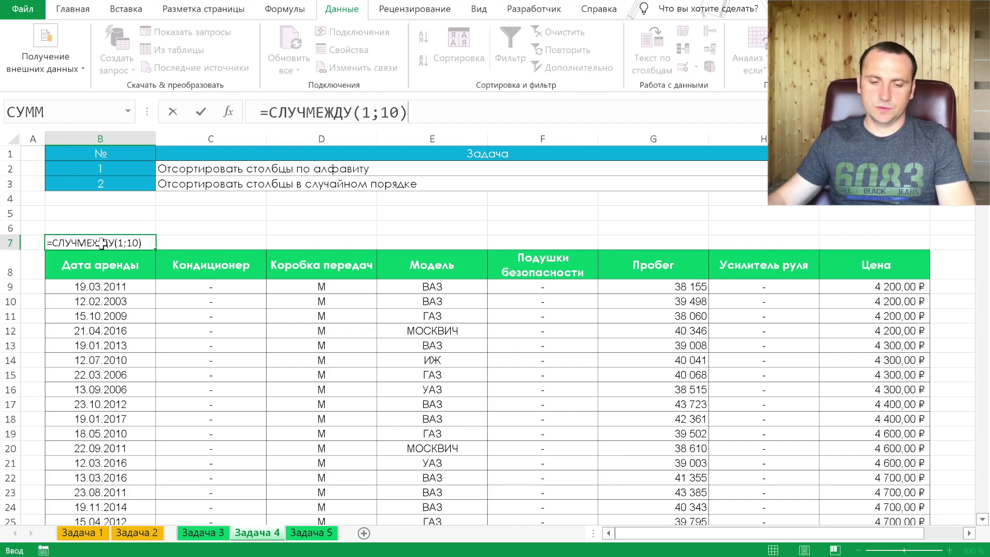
pyautogui.press('Tab')
pyautogui.click(101, 243)
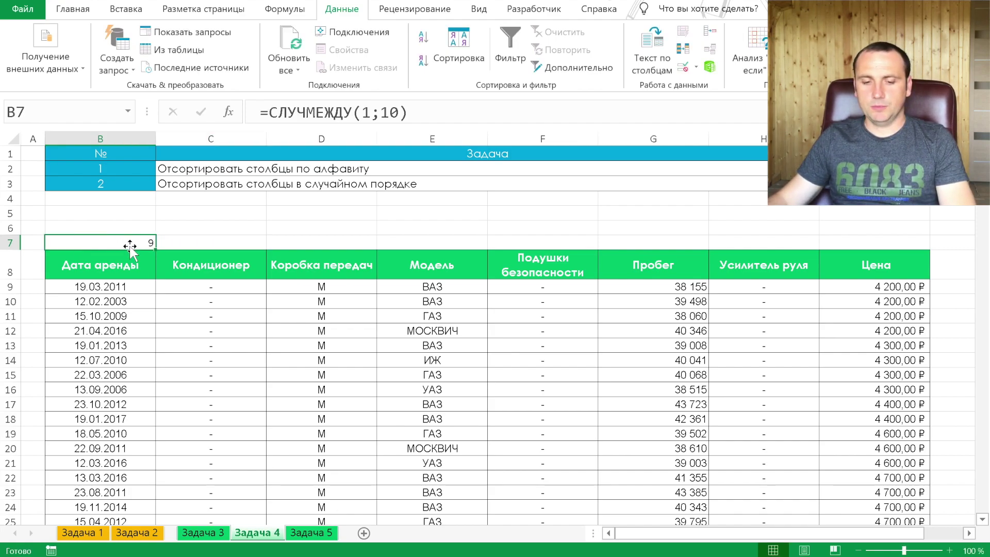
pyautogui.moveTo(158, 248); pyautogui.dragTo(885, 254)
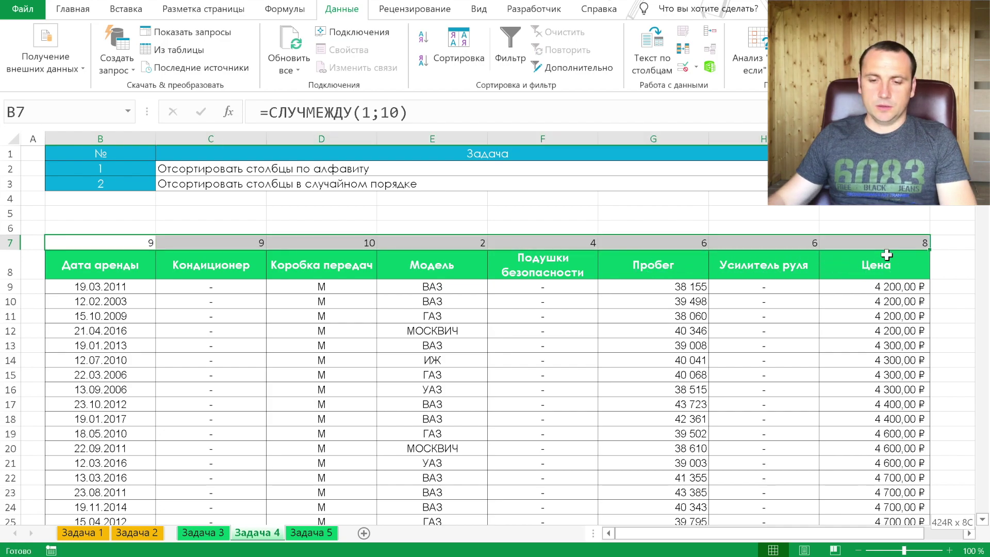
pyautogui.hotkey('ctrl', 'shift', 'Down')
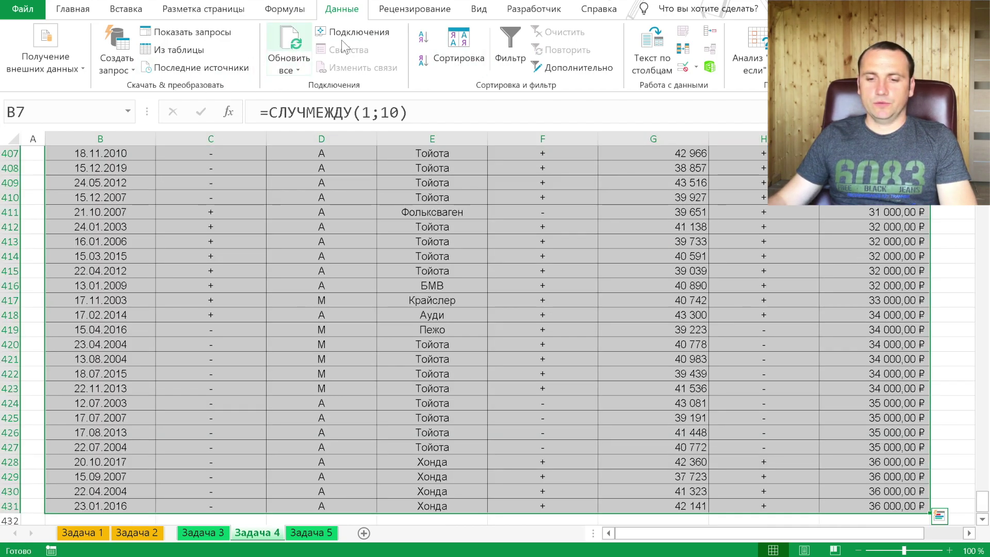
pyautogui.click(461, 35)
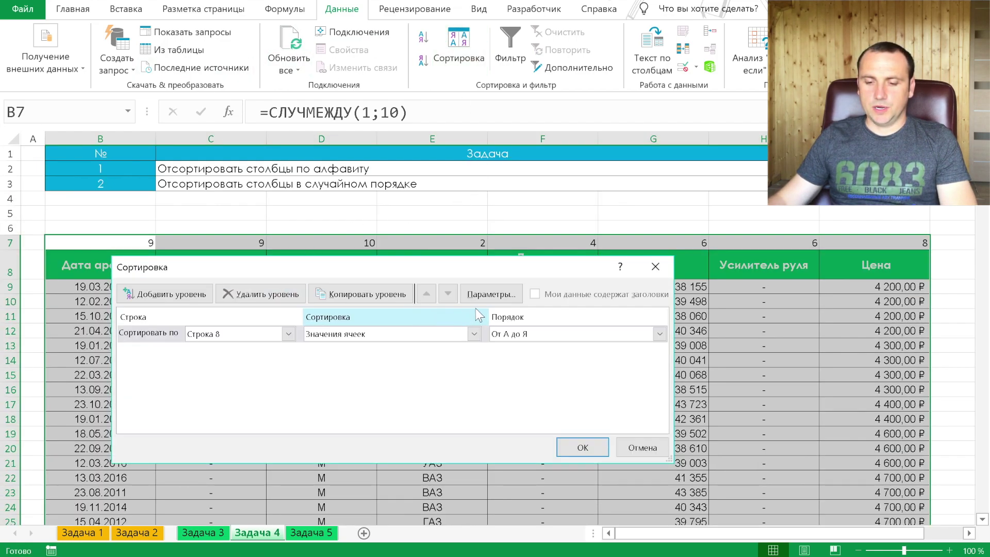
# - Sort the table's columns left to right by the random numbers in row 7
pyautogui.click(503, 293)
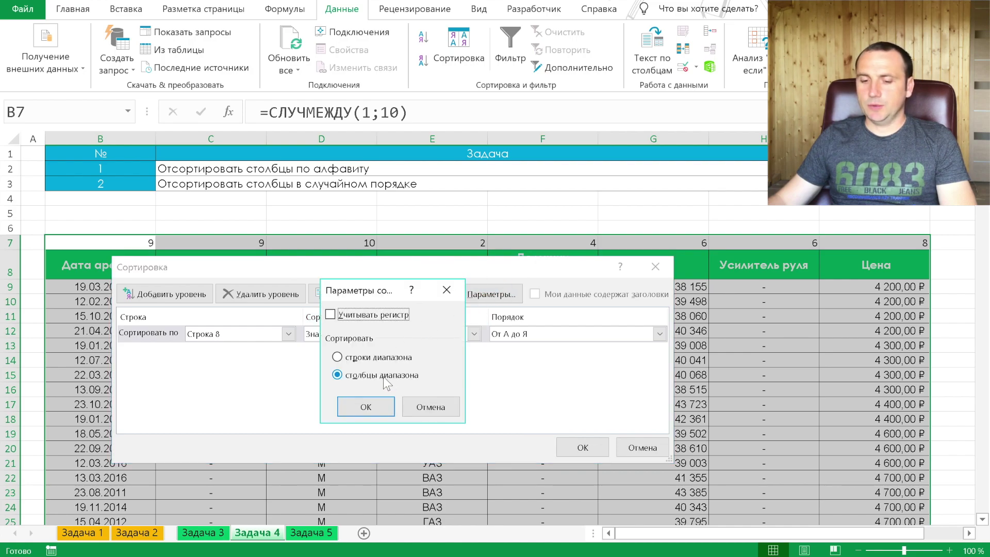
pyautogui.click(391, 405)
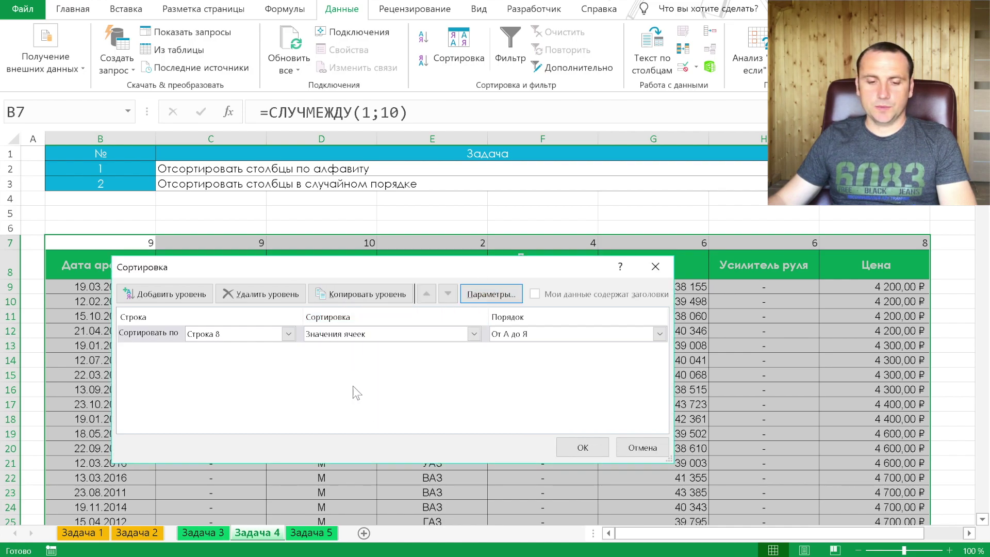
pyautogui.click(289, 334)
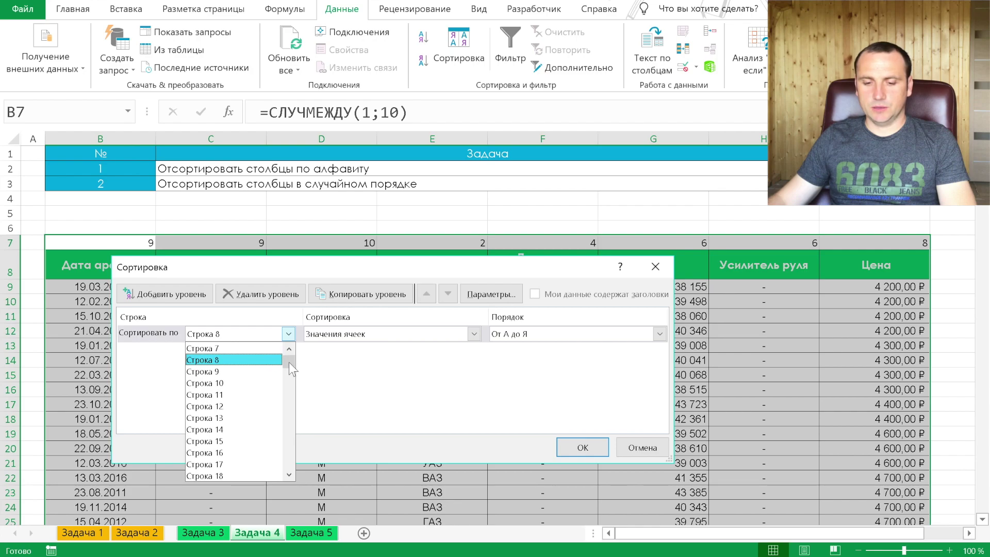
pyautogui.click(216, 360)
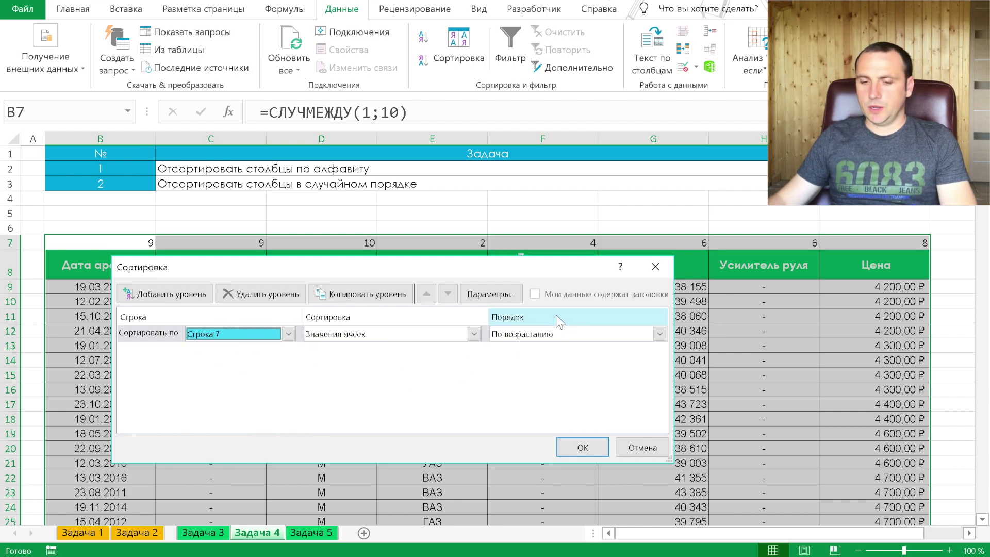
pyautogui.click(594, 454)
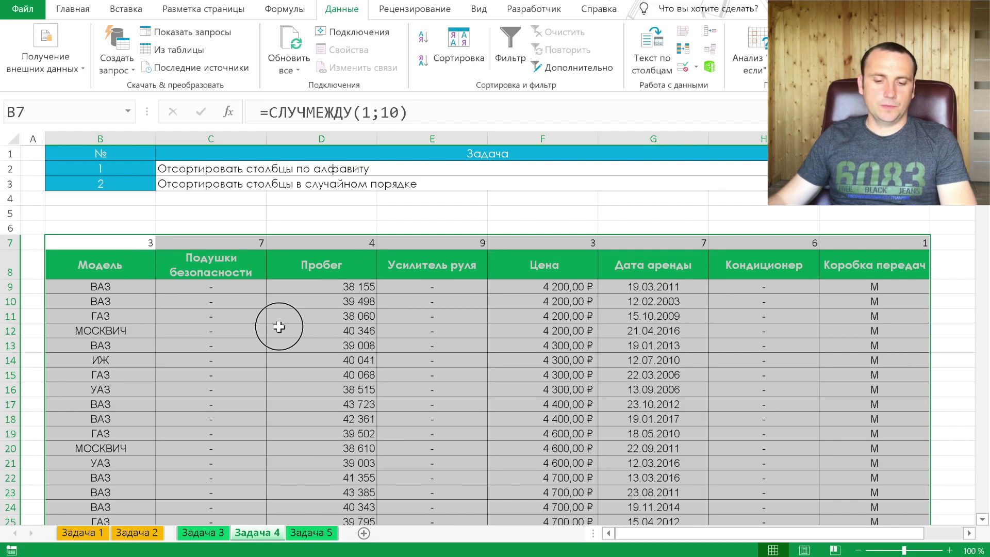
pyautogui.click(279, 327)
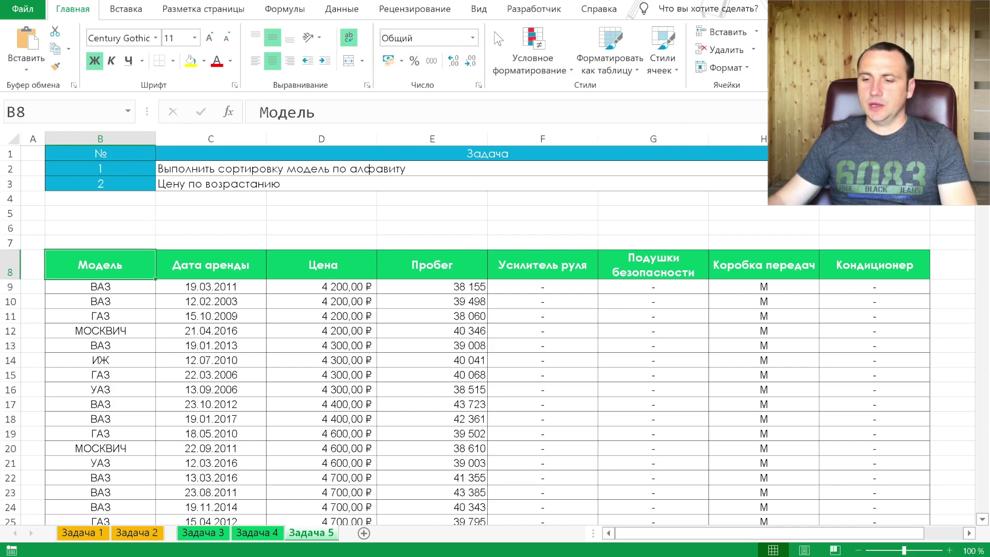
# - Add filters to the Задача 5 table, sort Модель А to Я, then reverse it to Я to А
pyautogui.hotkey('ctrl', 'shift', 'l')
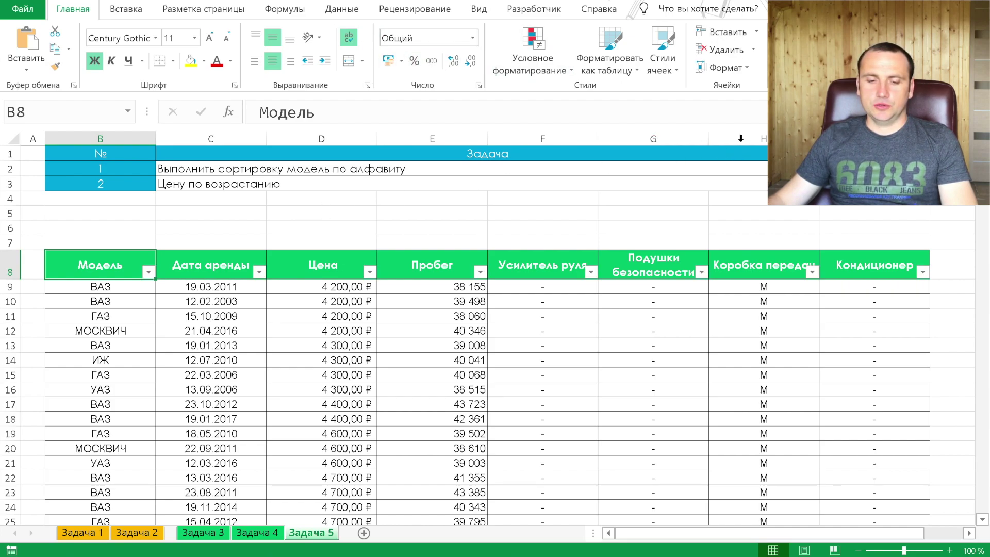
pyautogui.click(149, 274)
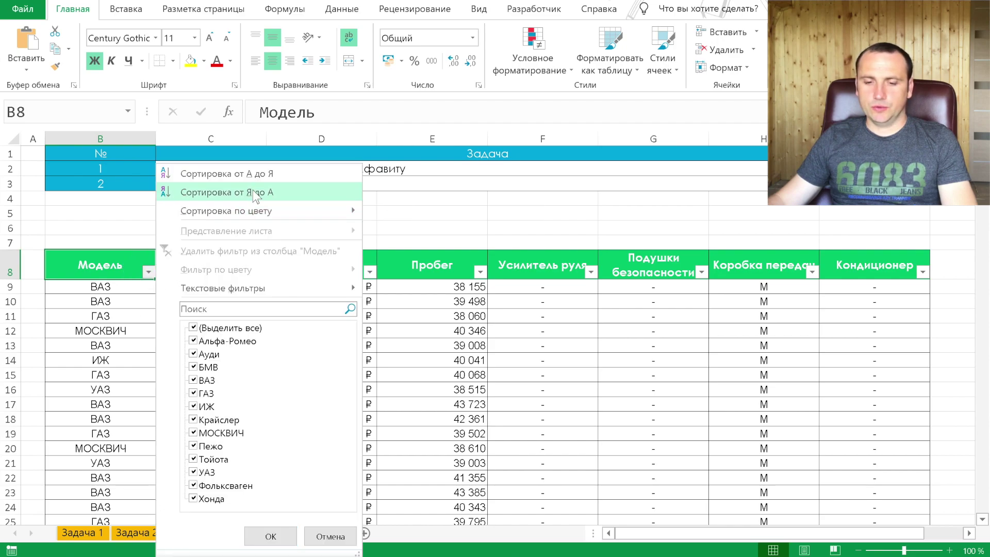
pyautogui.click(261, 174)
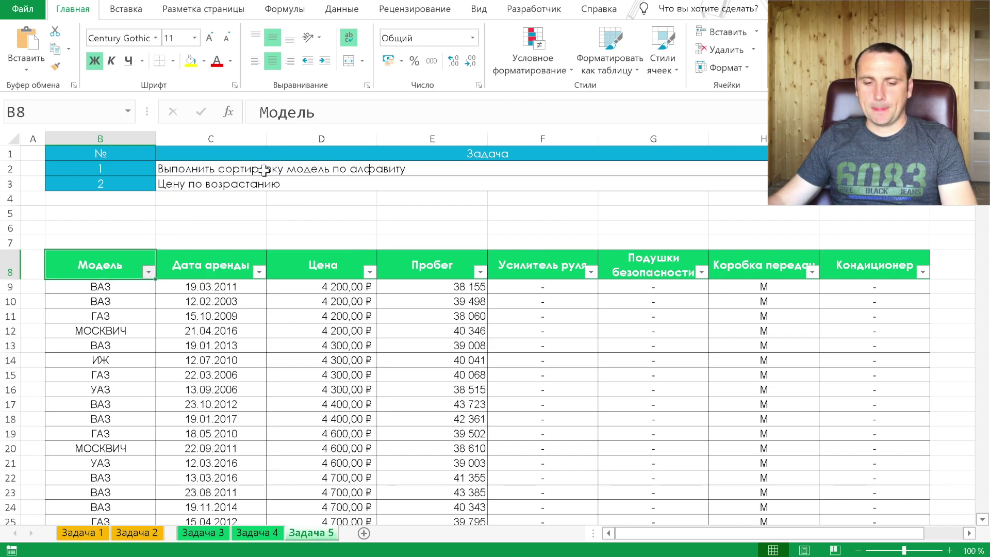
pyautogui.moveTo(320, 287); pyautogui.dragTo(318, 402)
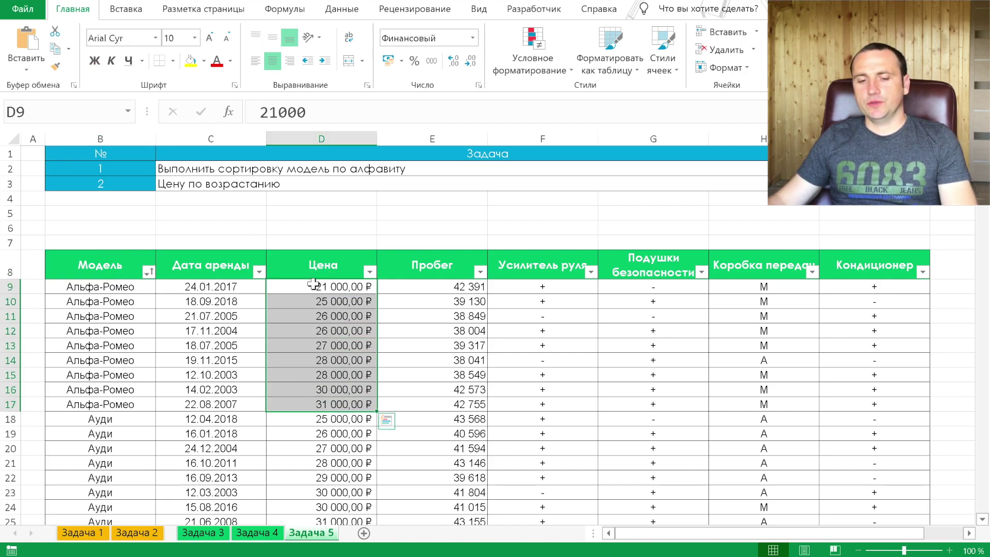
pyautogui.click(149, 272)
pyautogui.click(292, 193)
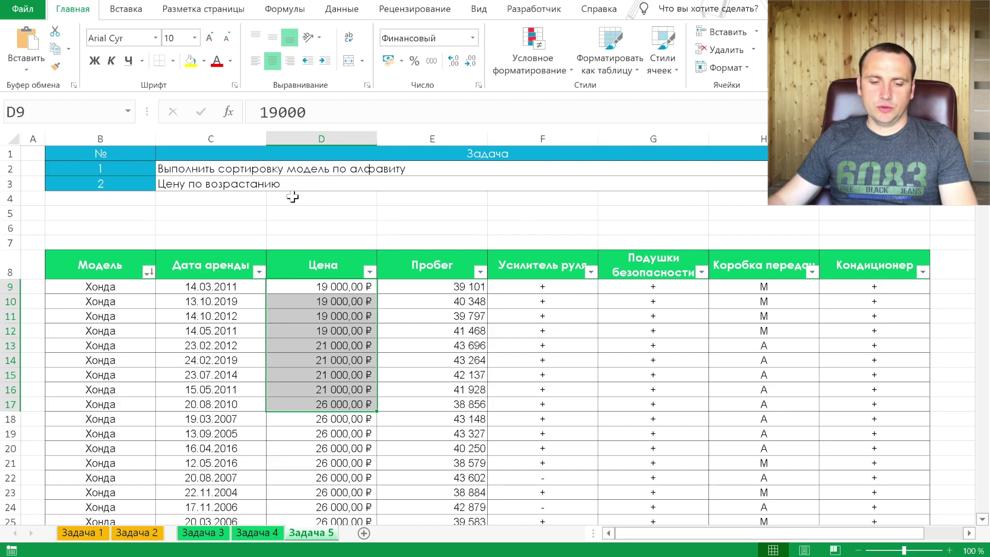
pyautogui.click(340, 289)
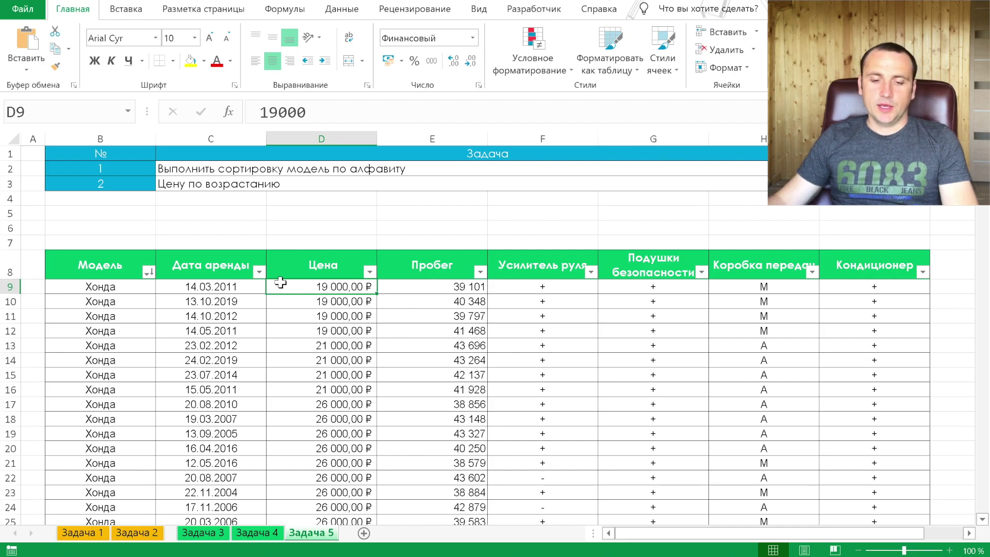
pyautogui.click(109, 262)
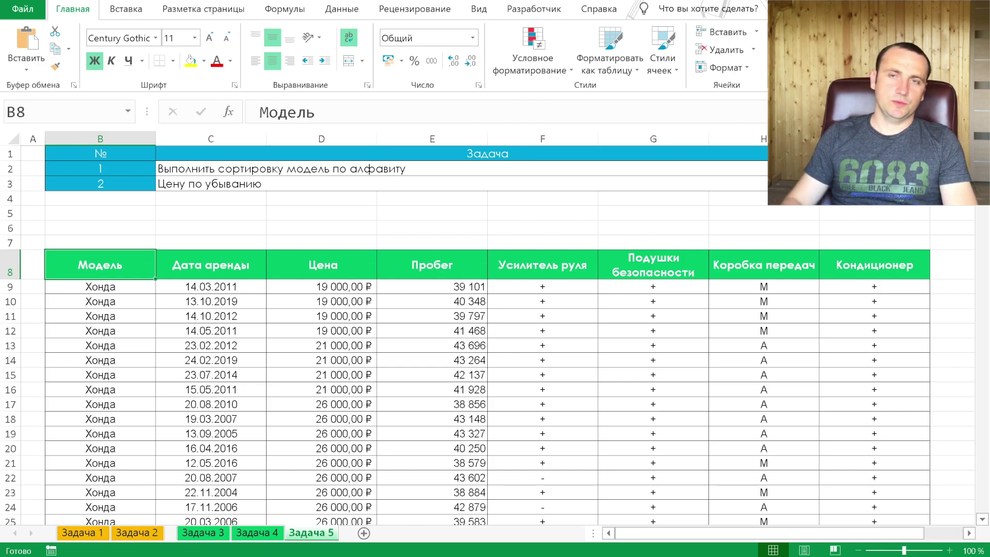
# - Select the whole Задача 5 table and start a custom sort with Модель as the first column
pyautogui.hotkey('ctrl', 'shift', 'Right')
pyautogui.hotkey('ctrl', 'shift', 'Down')
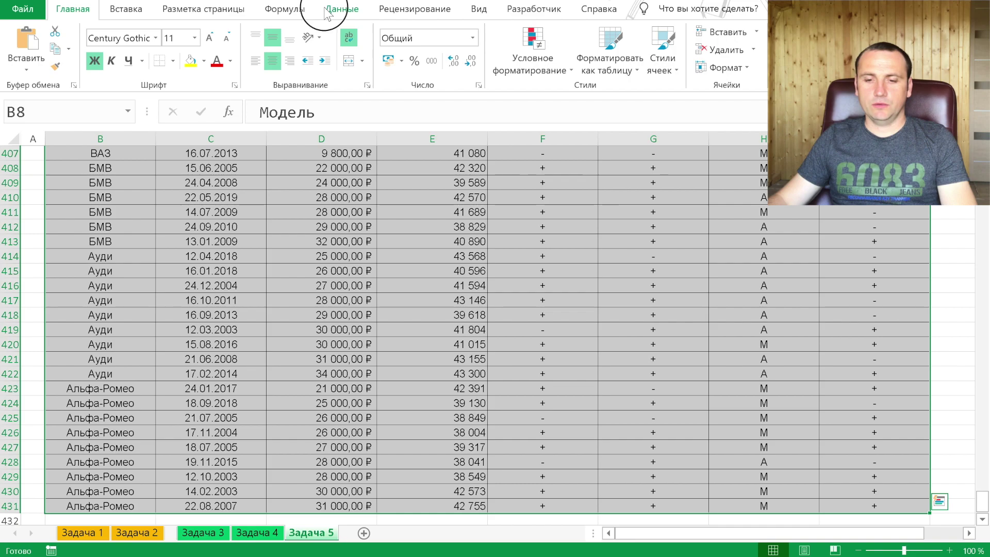
pyautogui.click(340, 8)
pyautogui.click(461, 44)
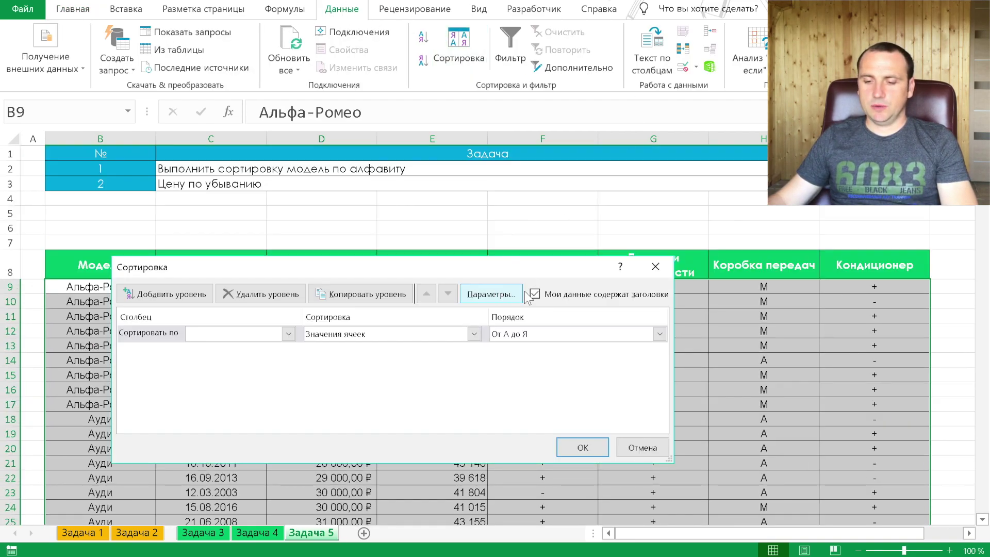
pyautogui.click(536, 294)
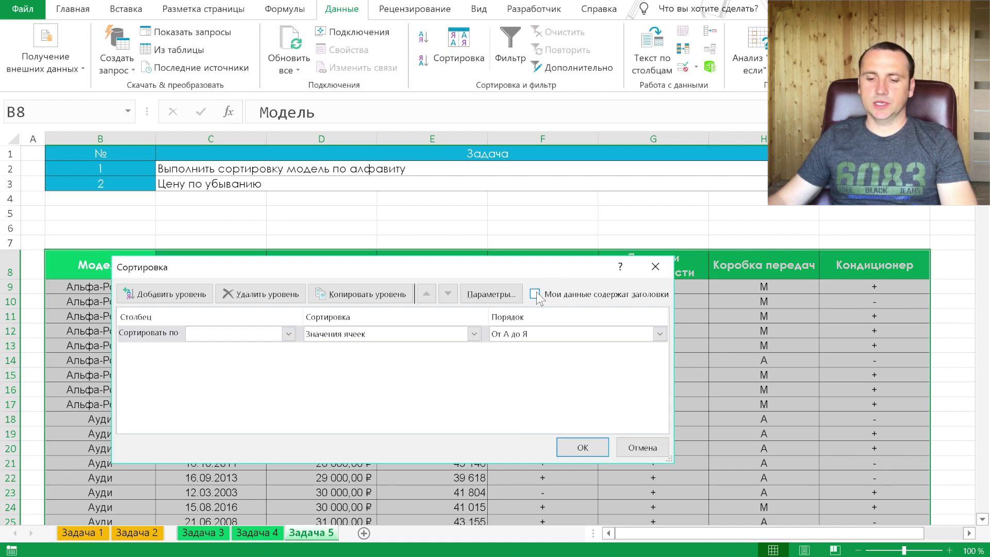
pyautogui.click(536, 294)
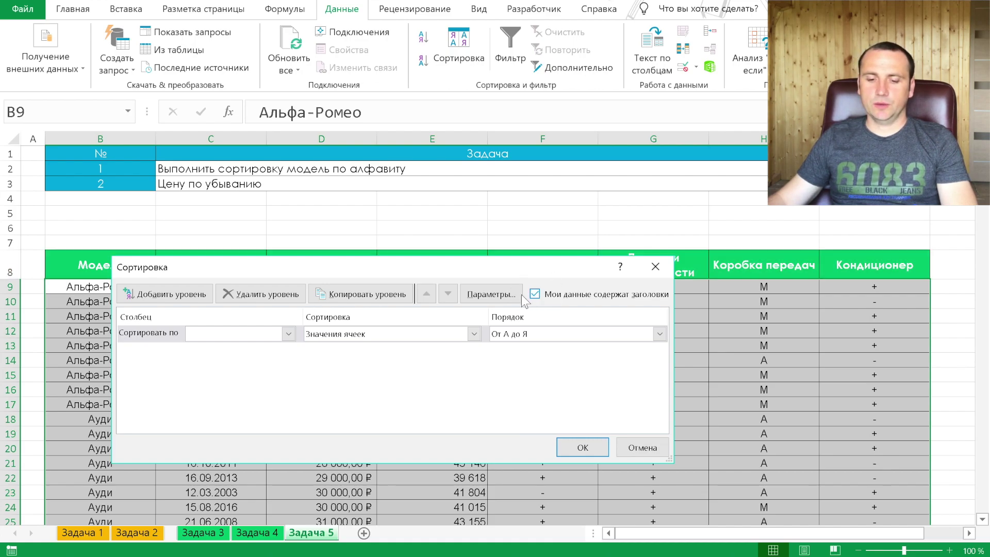
pyautogui.click(289, 334)
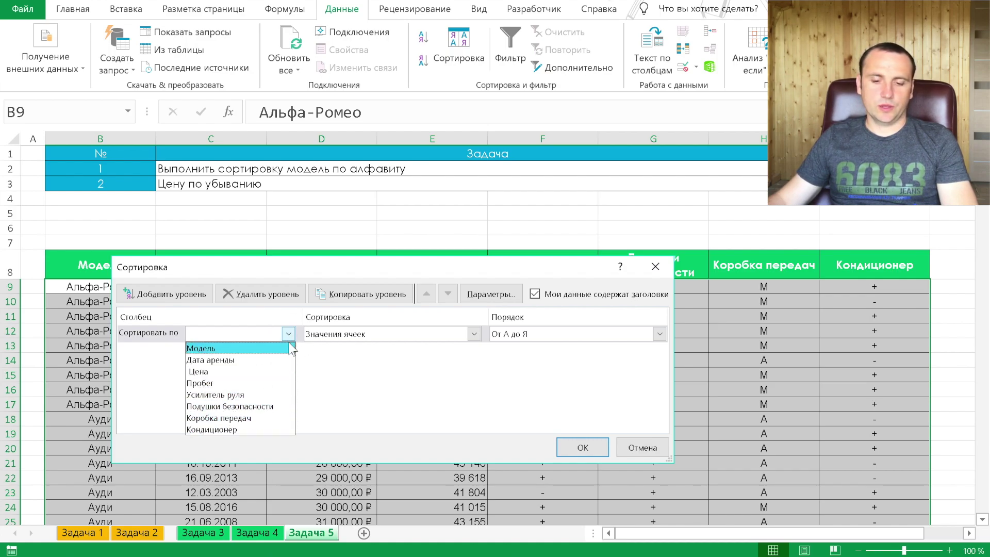
pyautogui.click(281, 348)
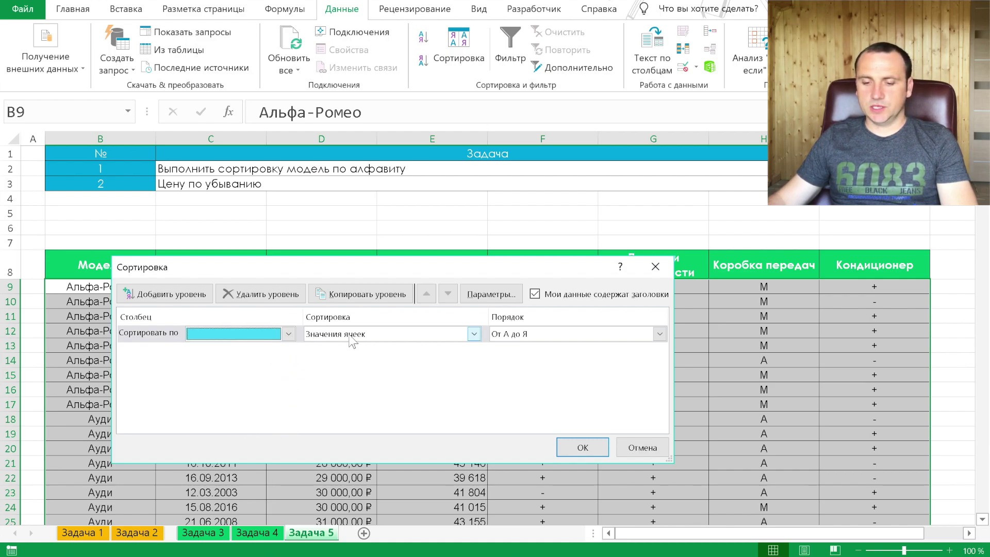
# - Keep the first row as headers and the sort orientation set to rows
pyautogui.click(533, 293)
pyautogui.click(289, 335)
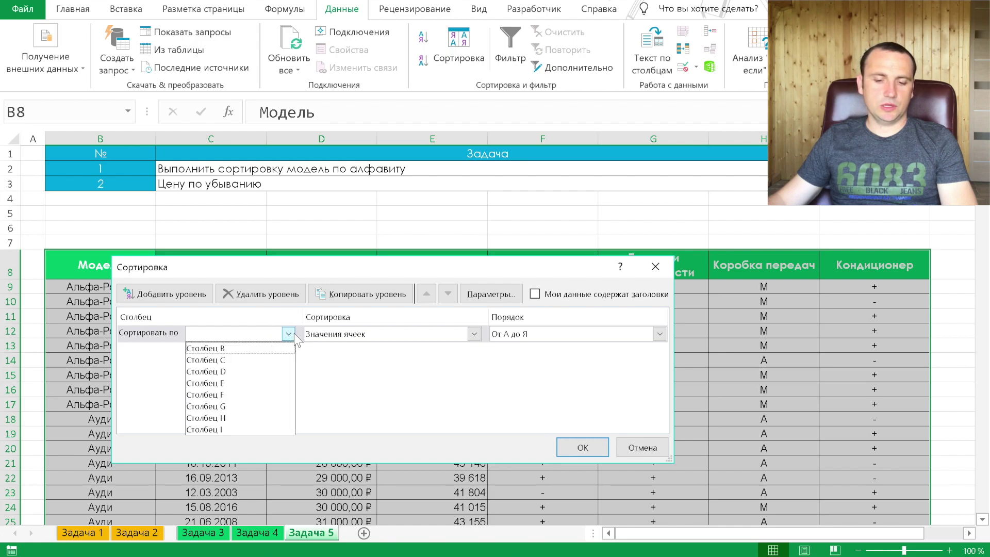
pyautogui.click(283, 348)
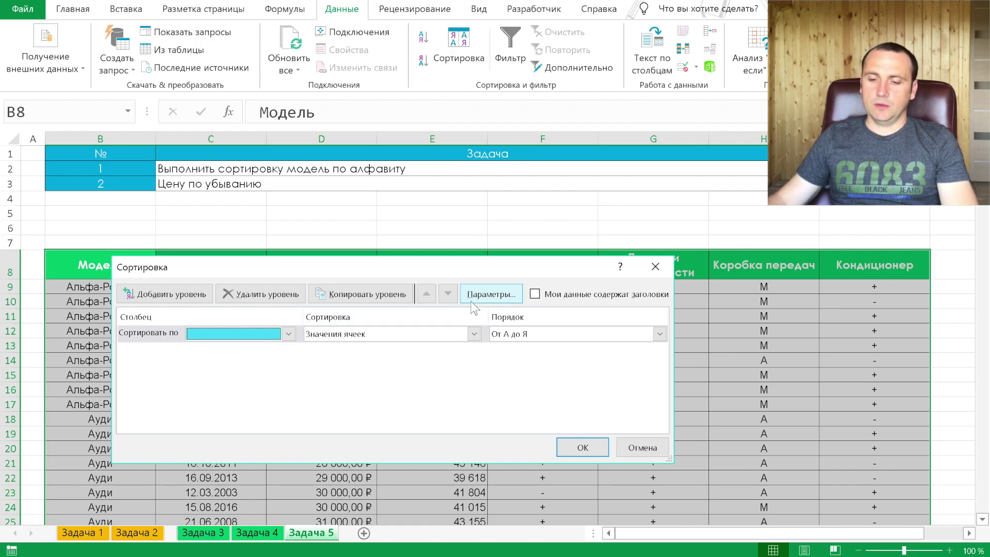
pyautogui.click(535, 294)
pyautogui.click(483, 294)
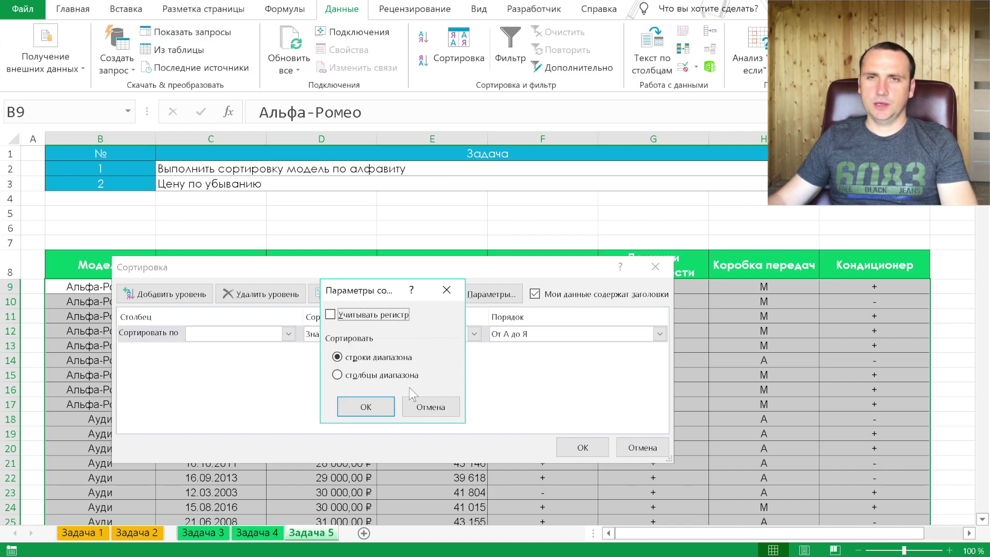
pyautogui.click(371, 403)
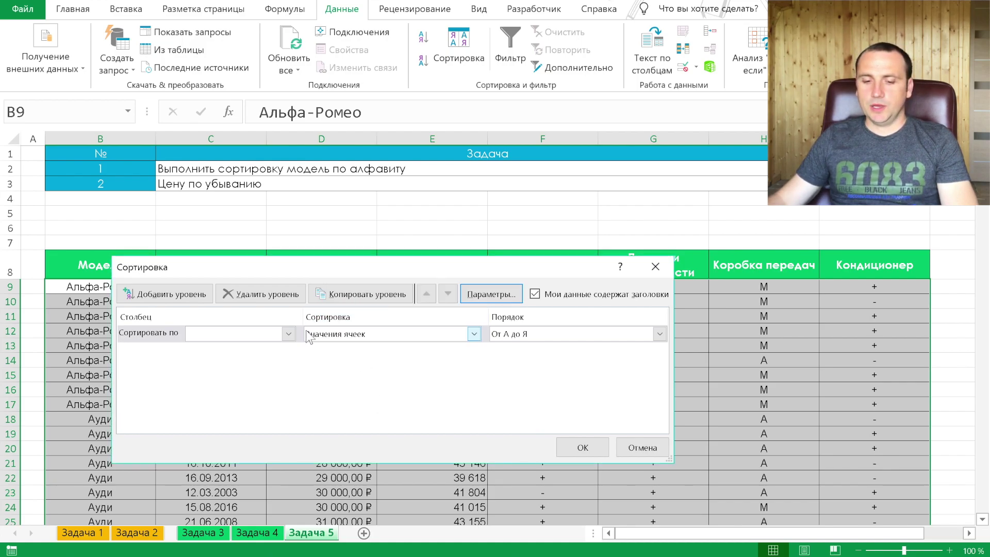
# - Sort by Модель А–Я, then by Цена from highest to lowest, and apply
pyautogui.click(290, 334)
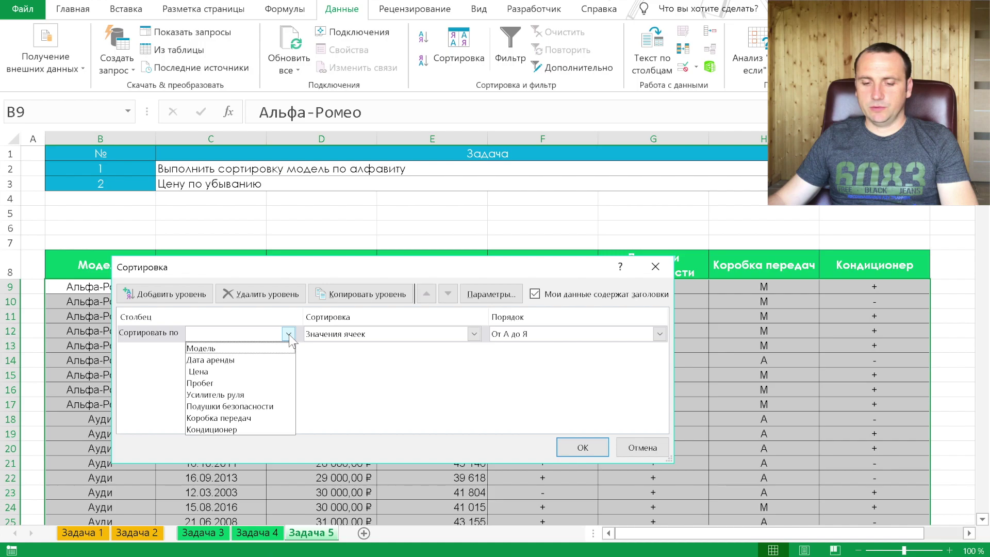
pyautogui.click(258, 348)
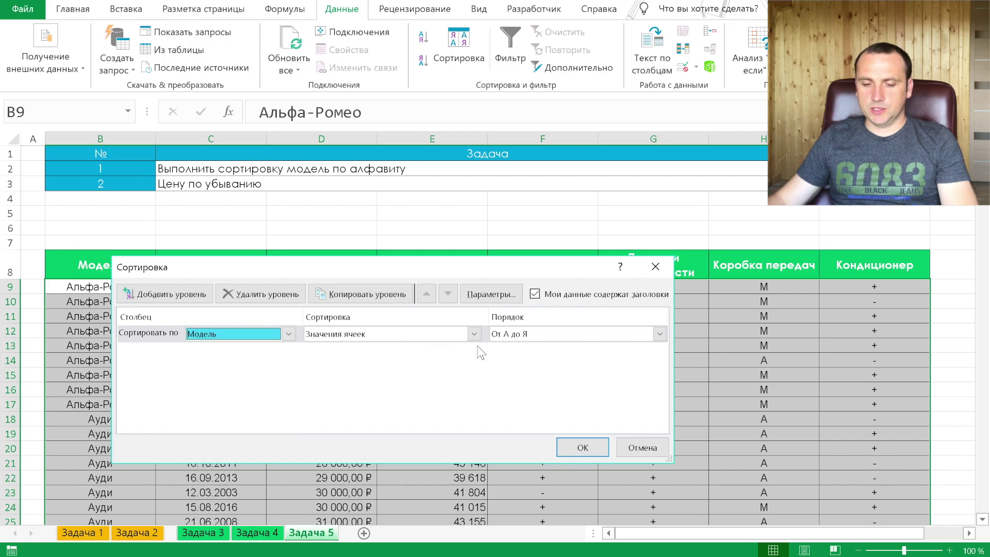
pyautogui.click(166, 295)
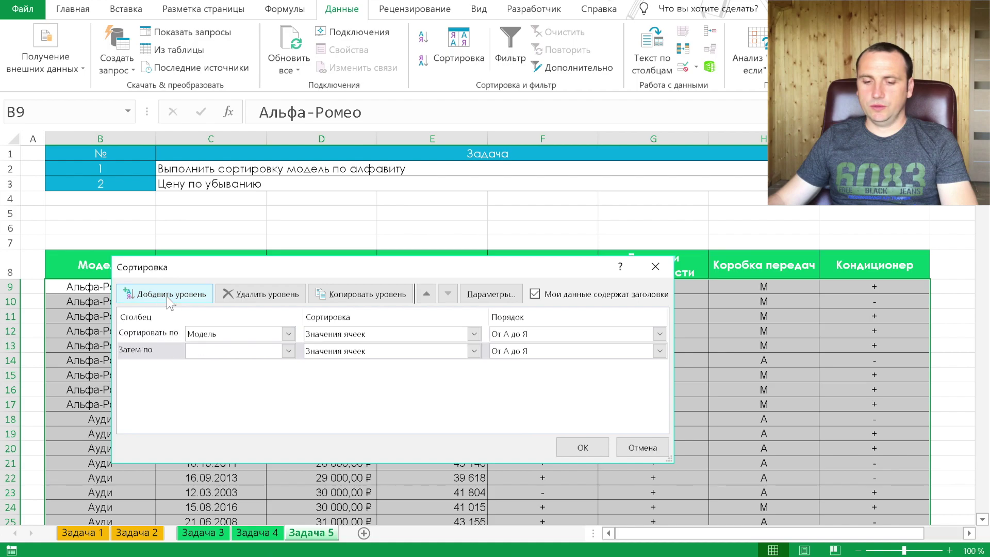
pyautogui.click(289, 351)
pyautogui.click(223, 390)
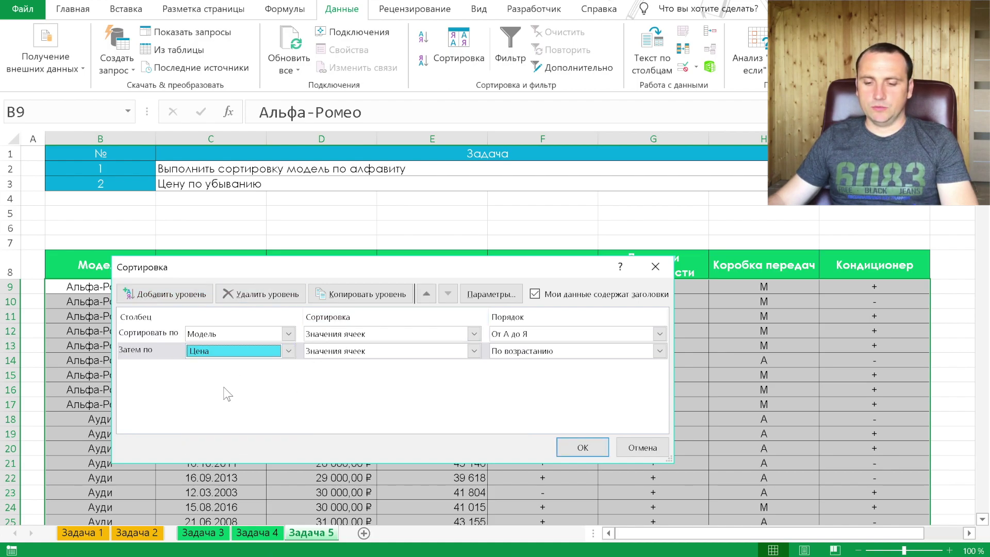
pyautogui.click(660, 351)
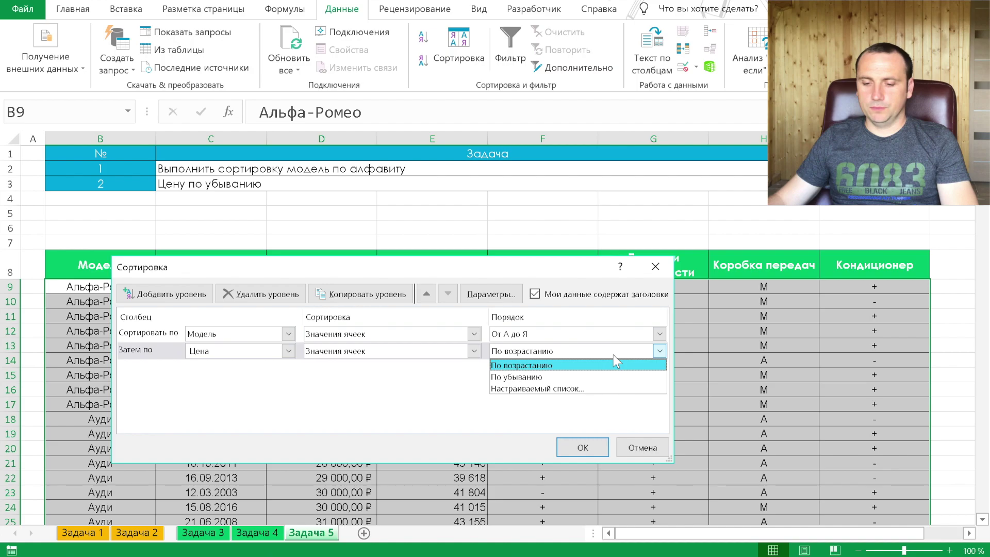
pyautogui.click(583, 374)
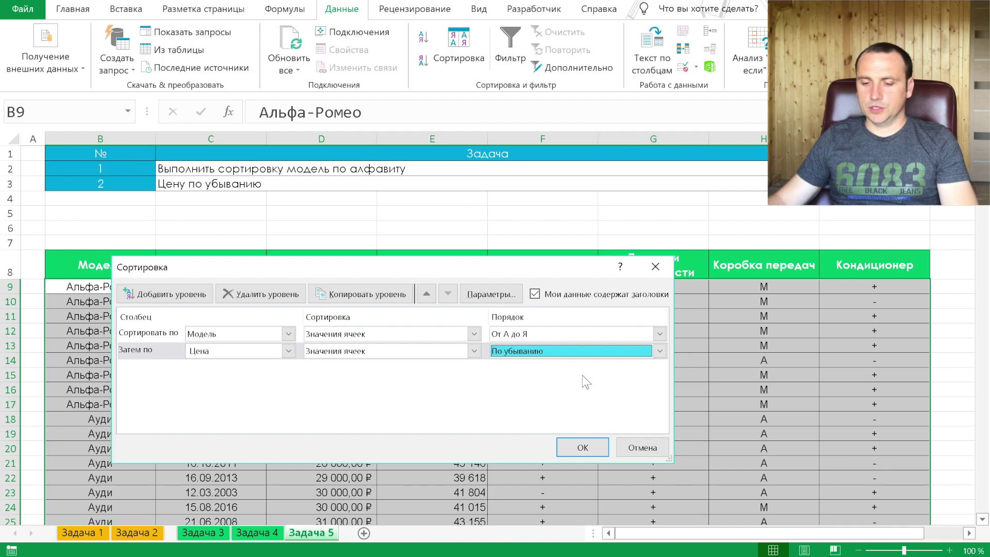
pyautogui.click(572, 448)
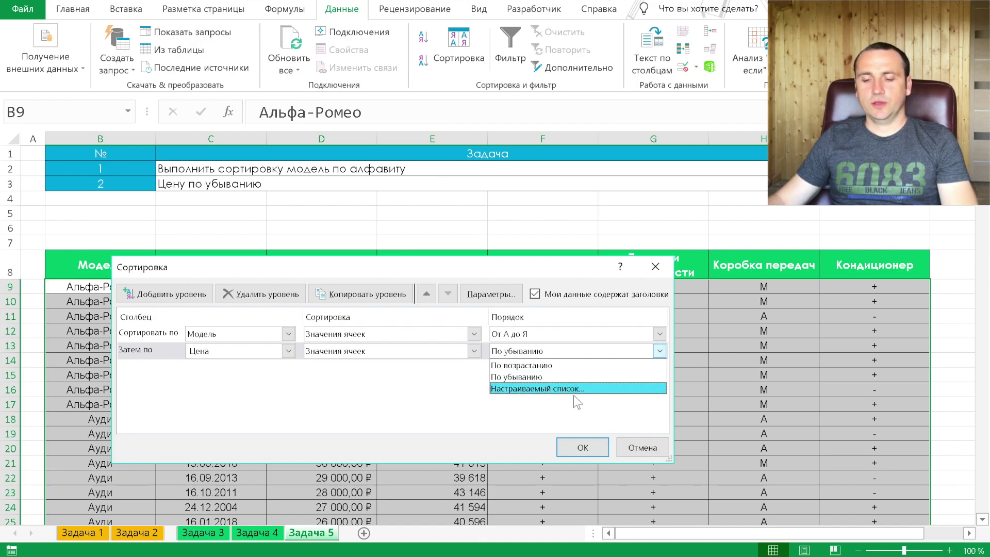
pyautogui.click(572, 376)
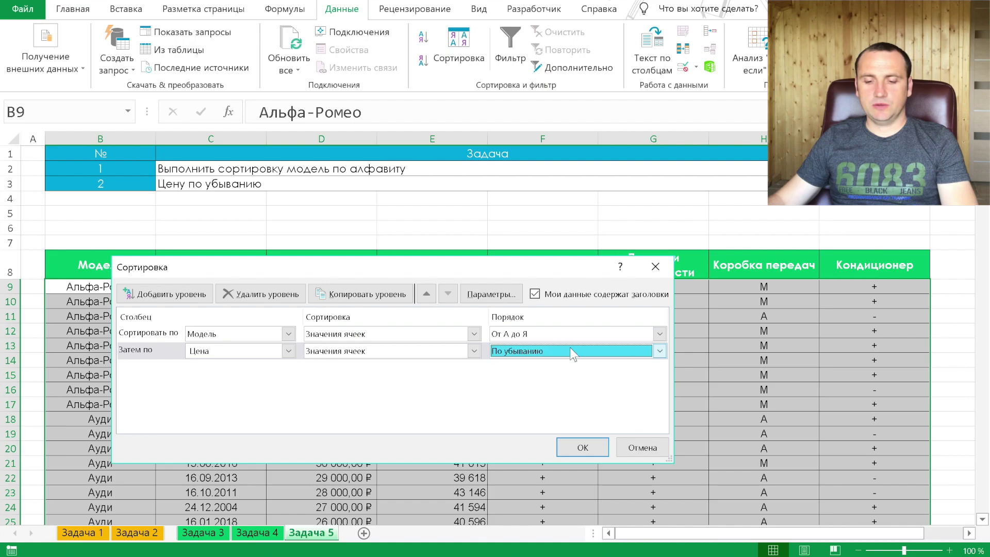
pyautogui.click(658, 448)
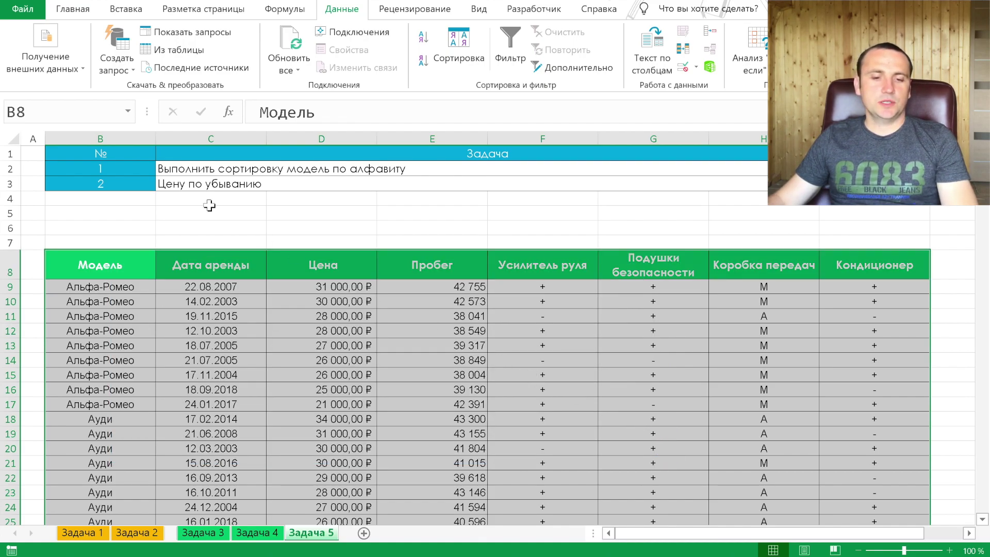
pyautogui.click(19, 10)
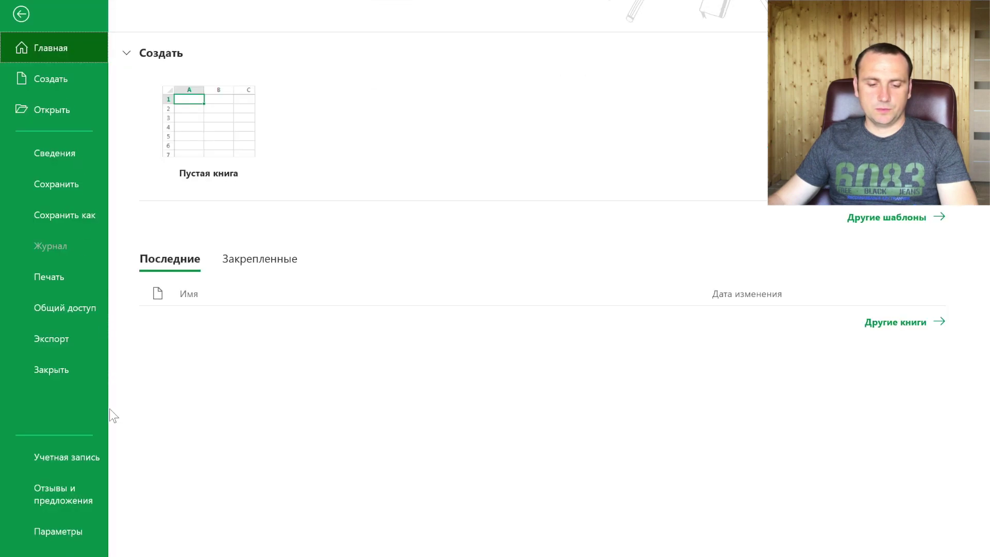
pyautogui.click(73, 530)
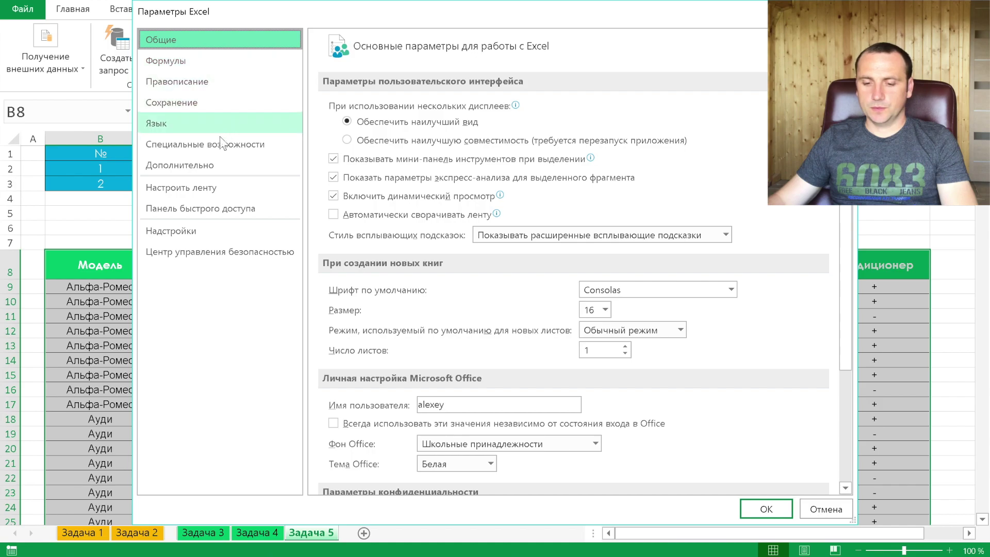
pyautogui.click(258, 165)
pyautogui.scroll(-20, 594, 233)
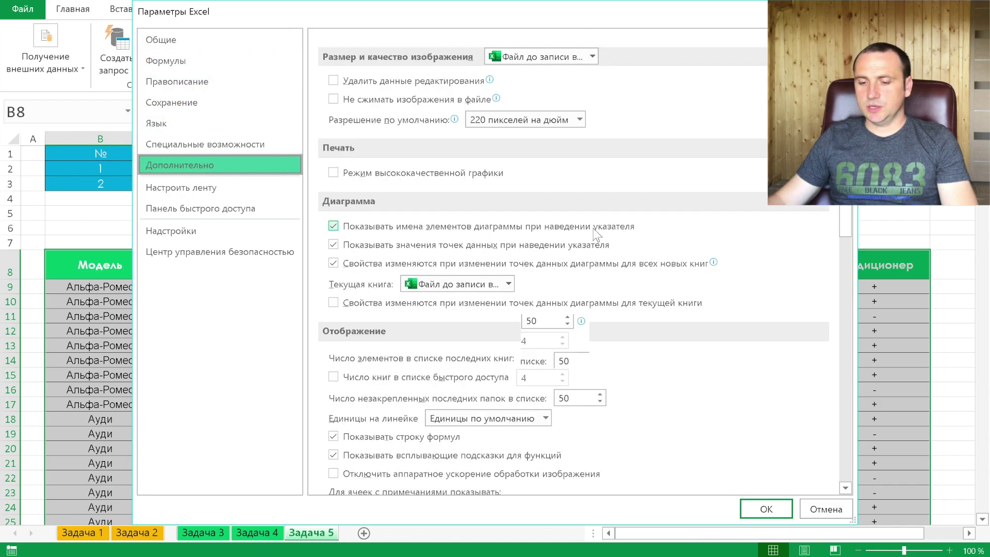
pyautogui.scroll(-10, 594, 233)
pyautogui.scroll(-5, 593, 233)
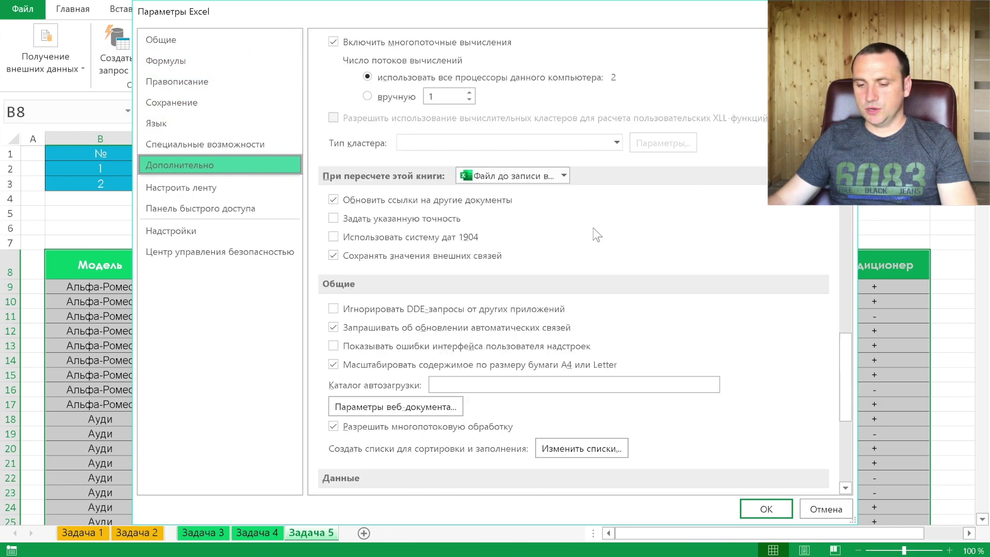
pyautogui.scroll(-6, 593, 233)
pyautogui.scroll(-7, 594, 233)
pyautogui.click(593, 195)
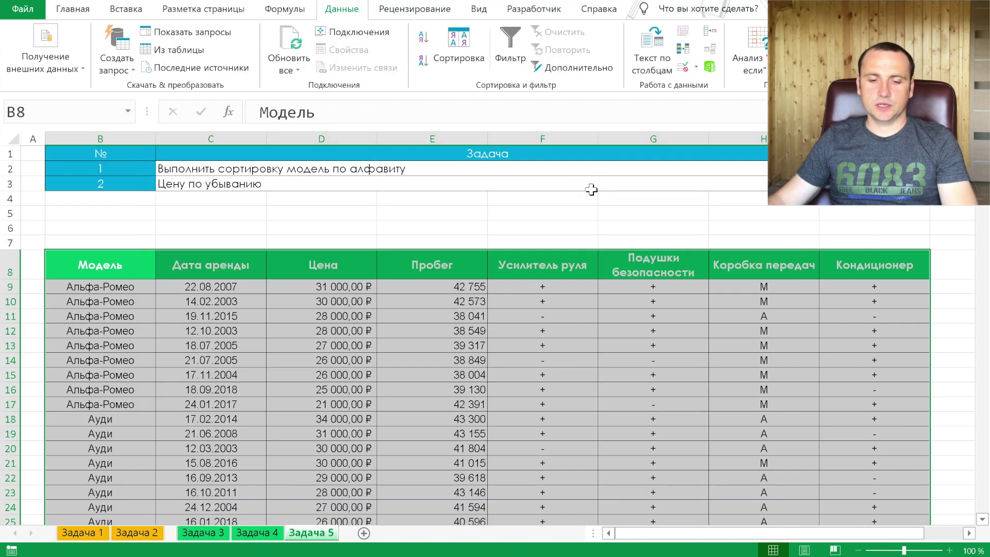
pyautogui.click(201, 268)
pyautogui.click(210, 326)
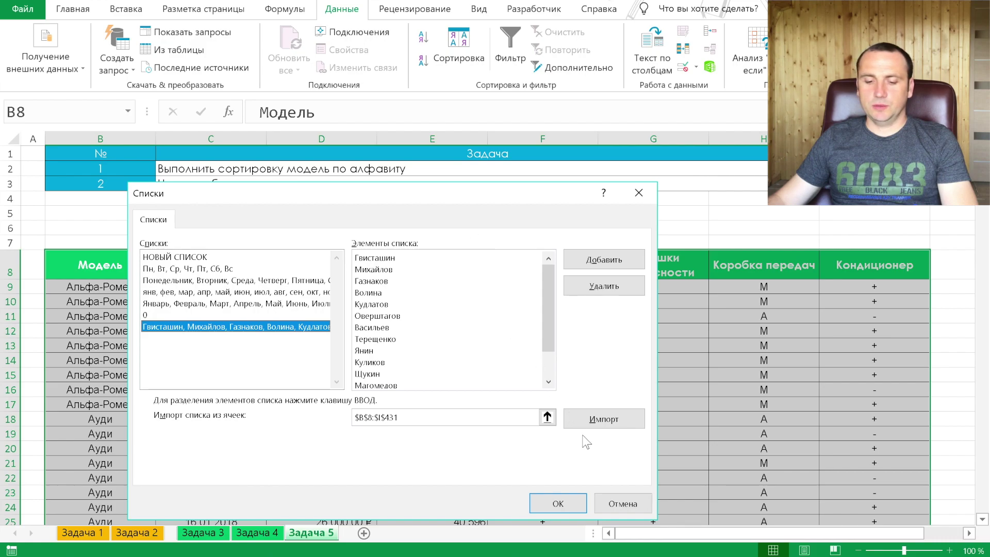
pyautogui.click(615, 504)
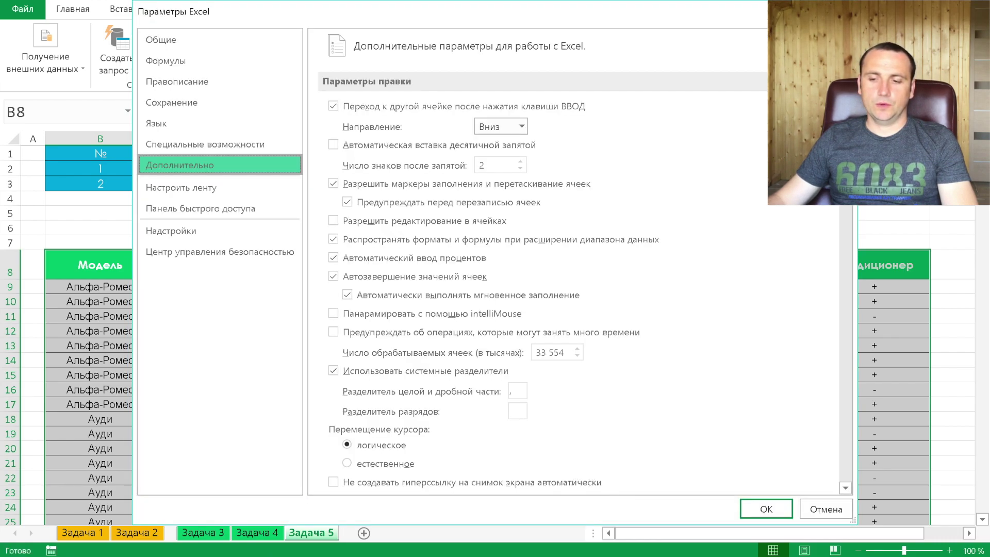
pyautogui.press('Return')
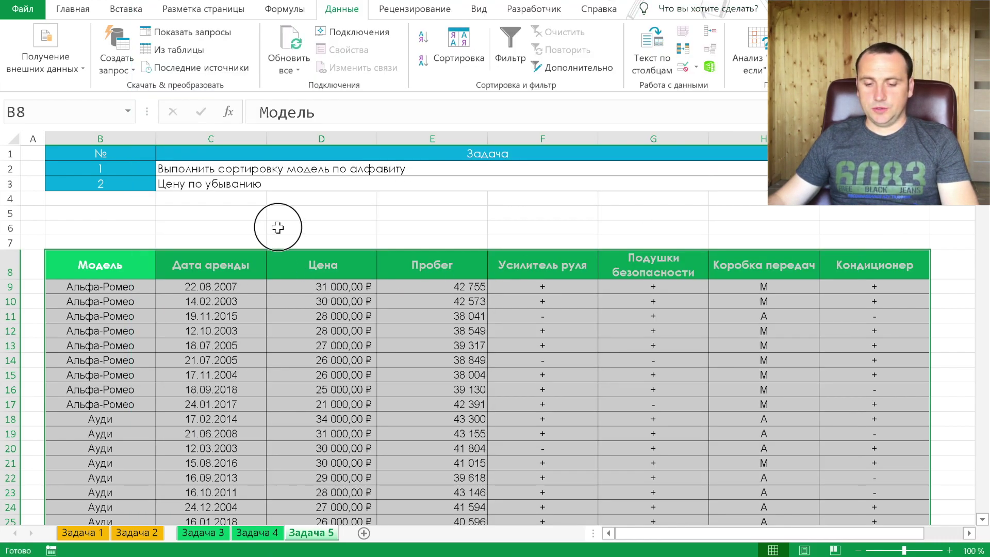
pyautogui.click(270, 227)
# - Go back to the Задача 1 sheet
pyautogui.click(174, 533)
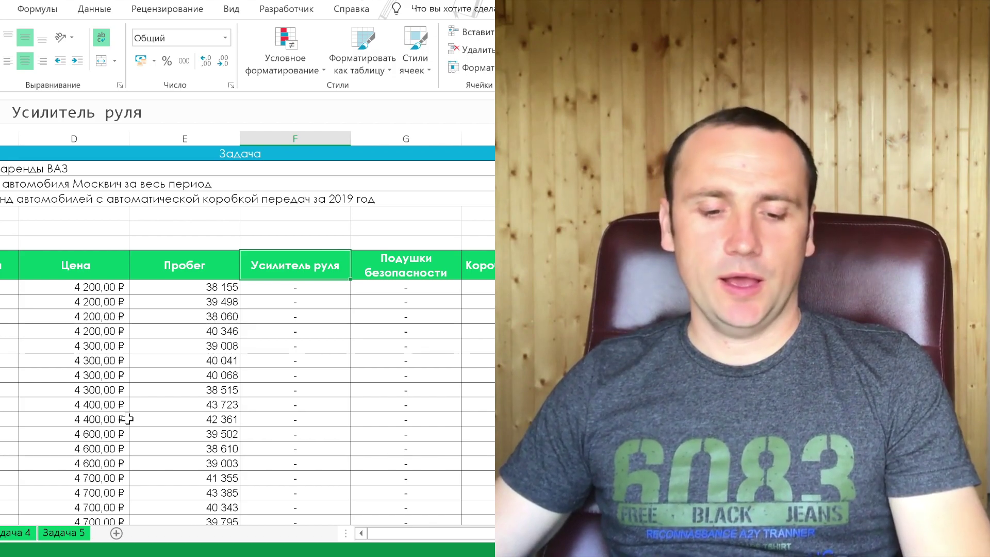
pyautogui.press('XF86MonBrightnessUp')
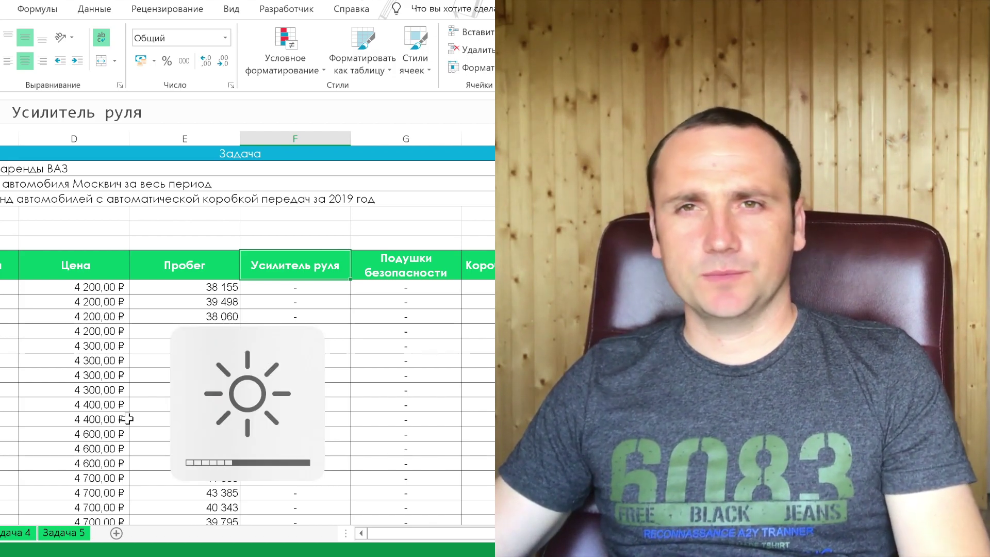